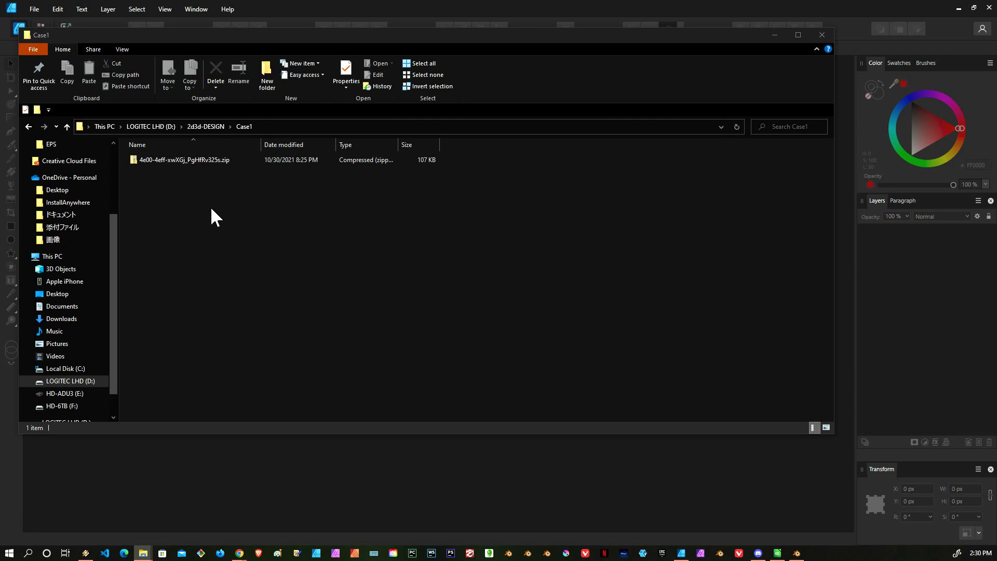
# Extract the 4e00-4eff zip archive in the Case1 folder with 7-Zip and open the extracted folder.
pyautogui.rightClick(173, 159)
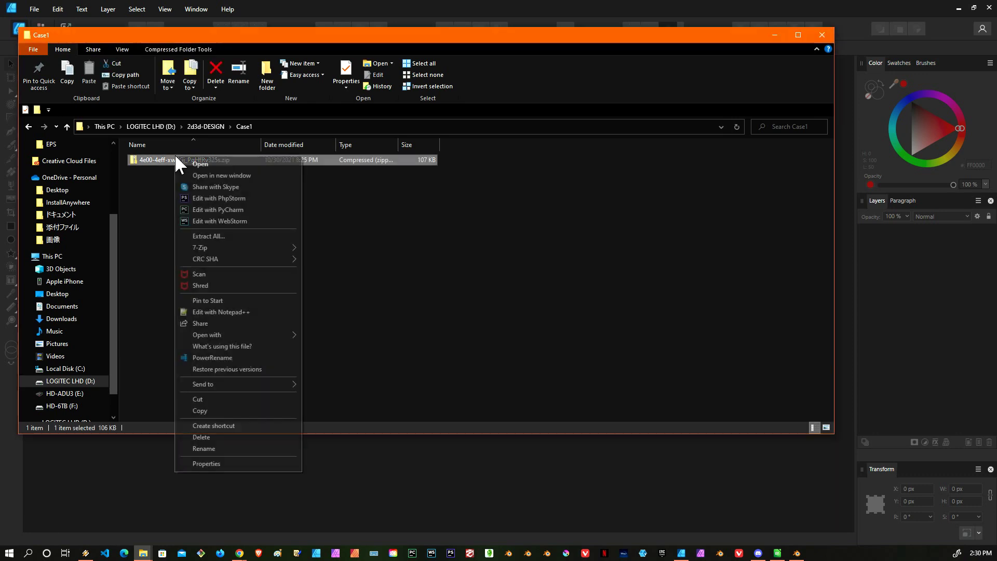
pyautogui.moveTo(276, 246)
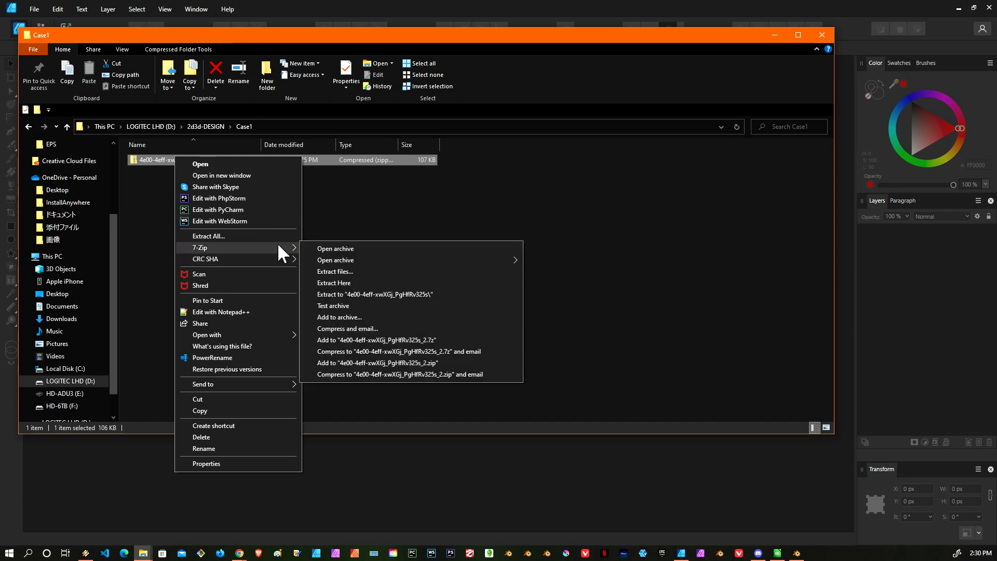
pyautogui.click(350, 271)
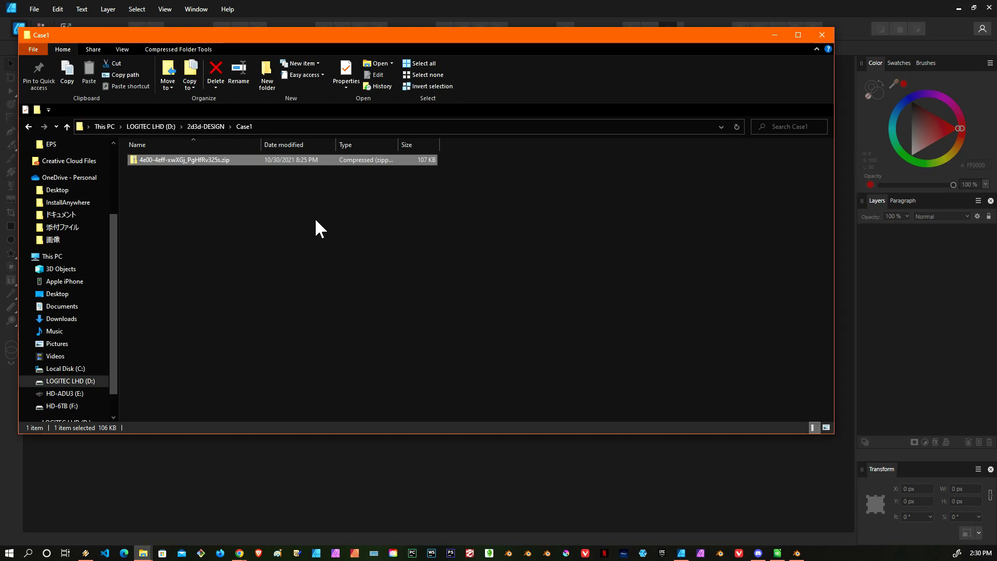
pyautogui.doubleClick(183, 170)
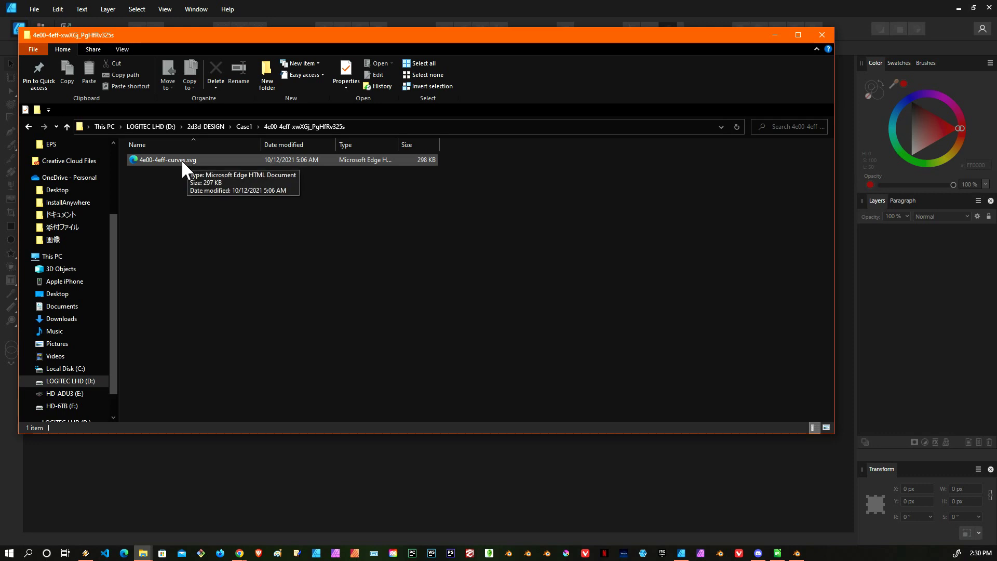
# Open 4e00-4eff-curves.svg in Affinity Designer 2.
pyautogui.rightClick(181, 159)
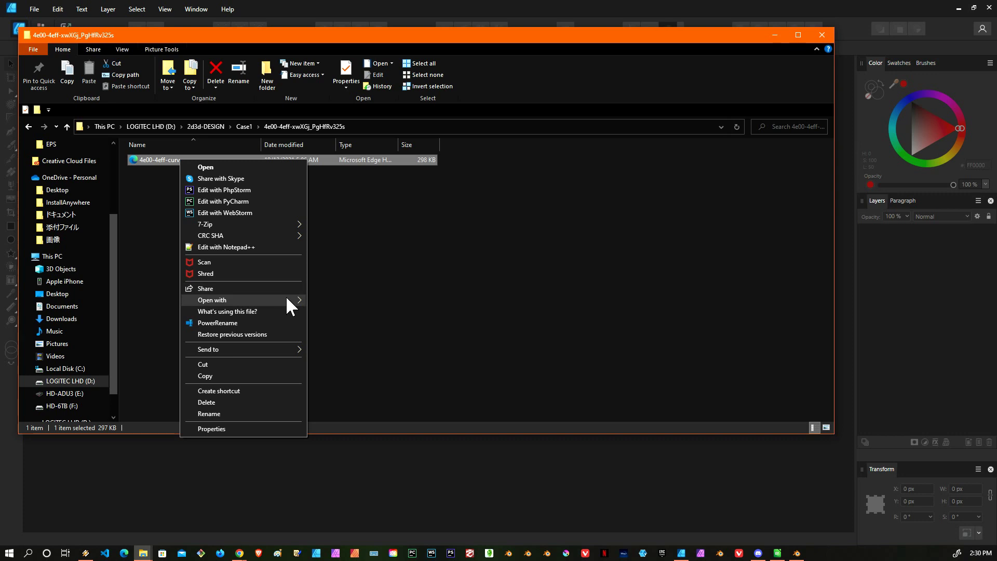
pyautogui.moveTo(294, 297)
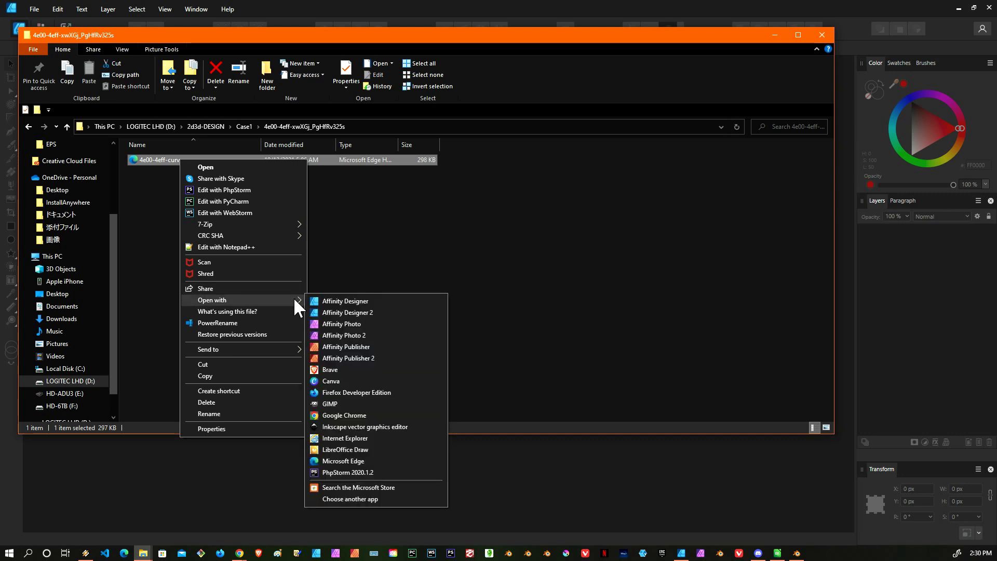
pyautogui.click(363, 314)
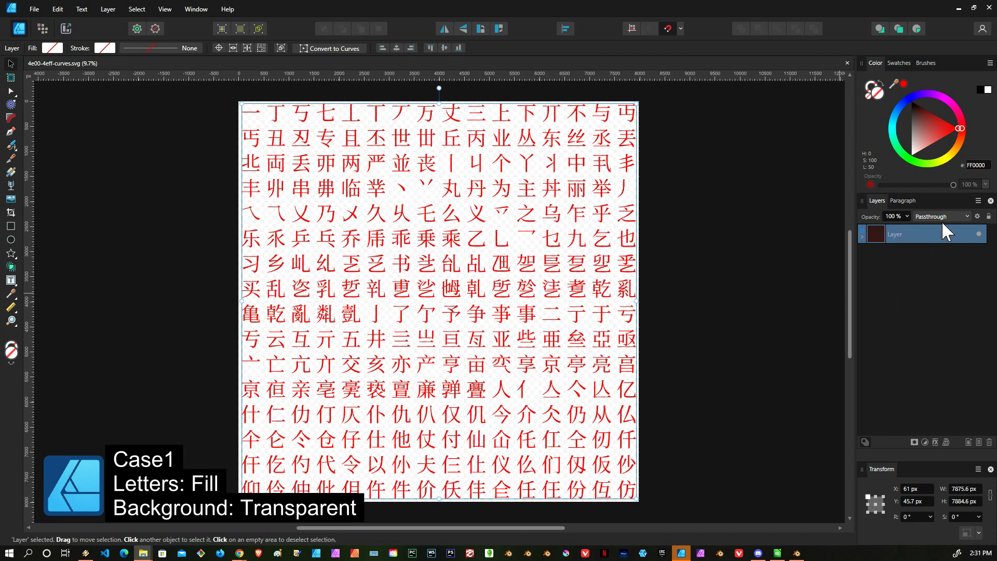
# Expand the layer and examine individual characters' curves and their nodes with the Node Tool.
pyautogui.click(862, 234)
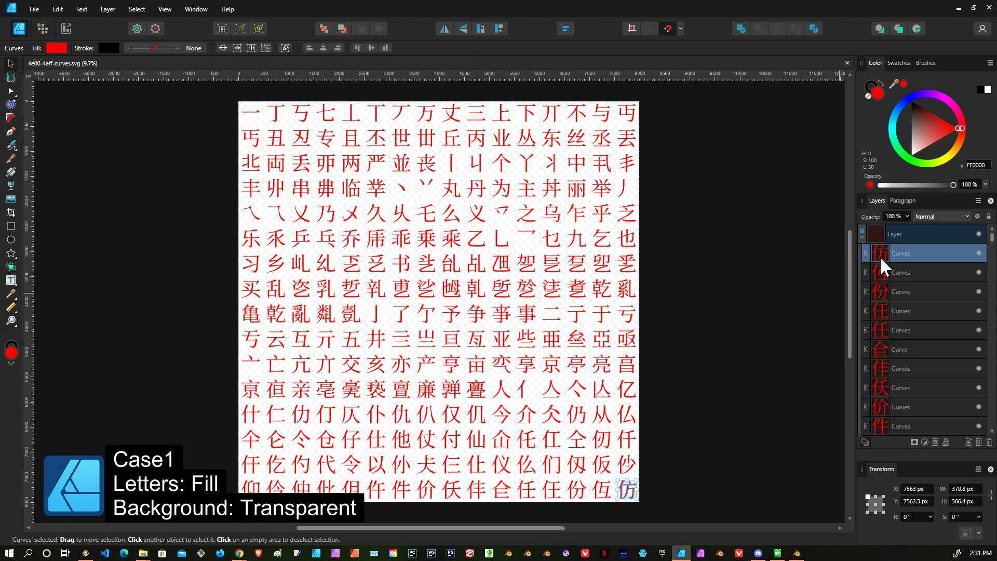
pyautogui.click(879, 286)
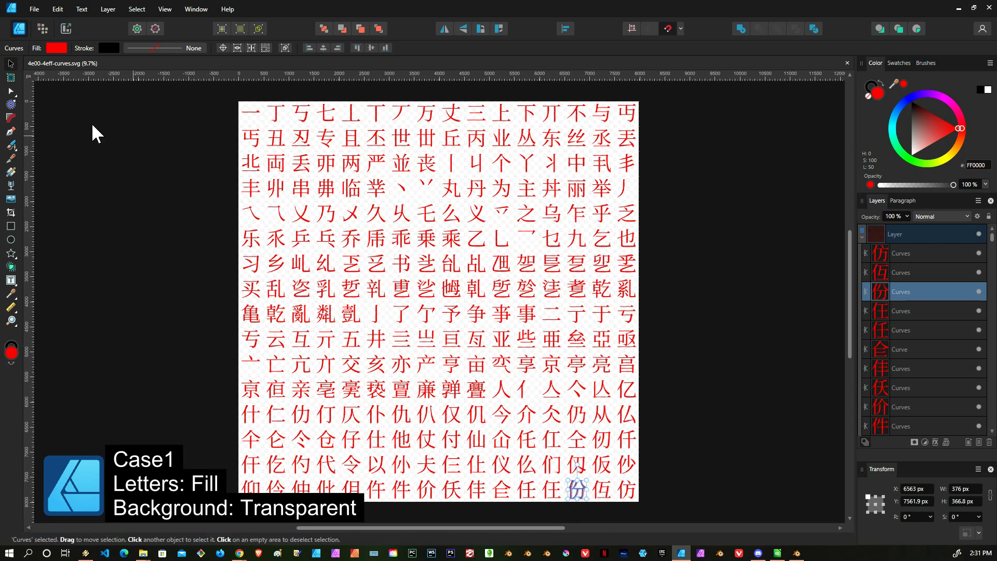
pyautogui.click(11, 92)
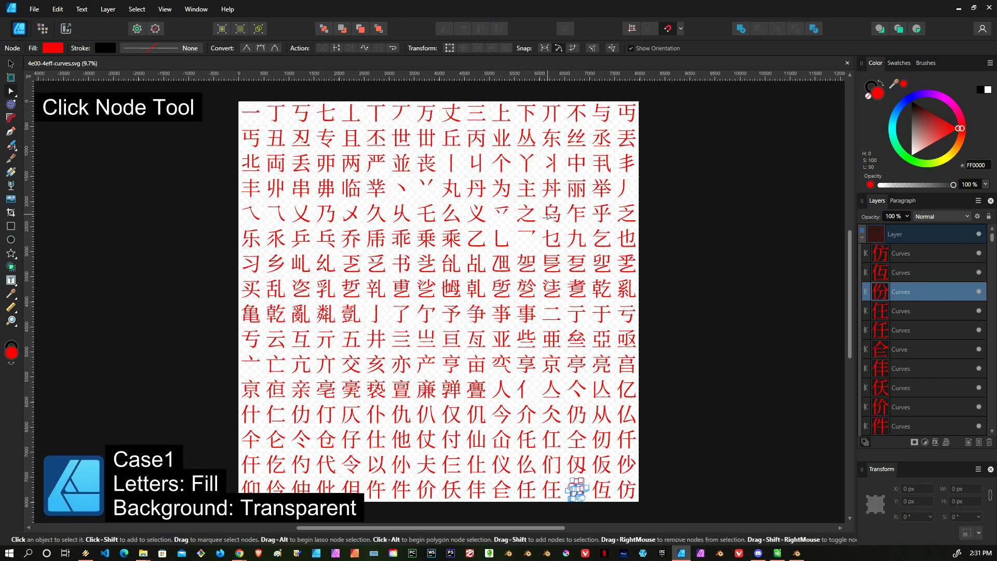
pyautogui.click(524, 217)
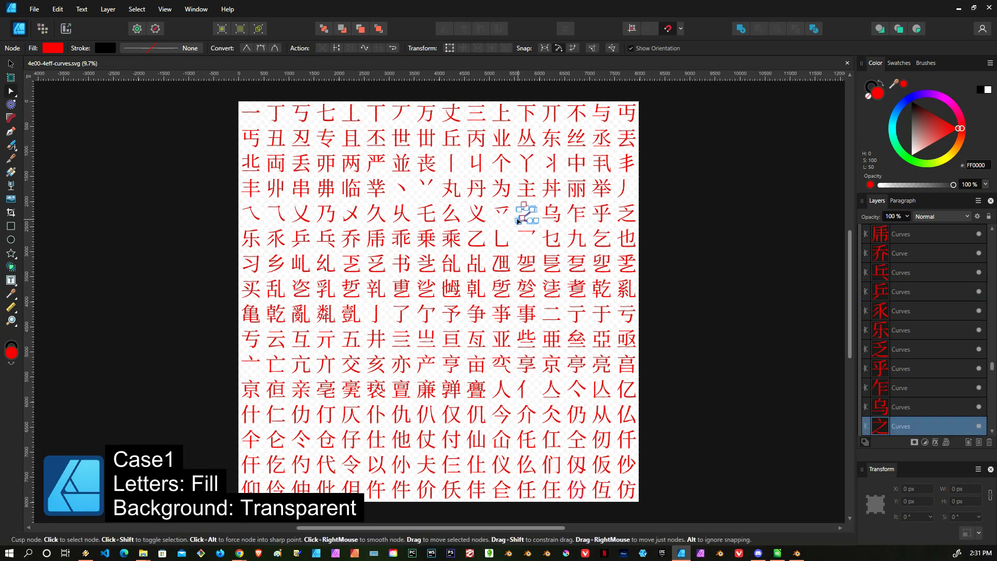
pyautogui.click(550, 193)
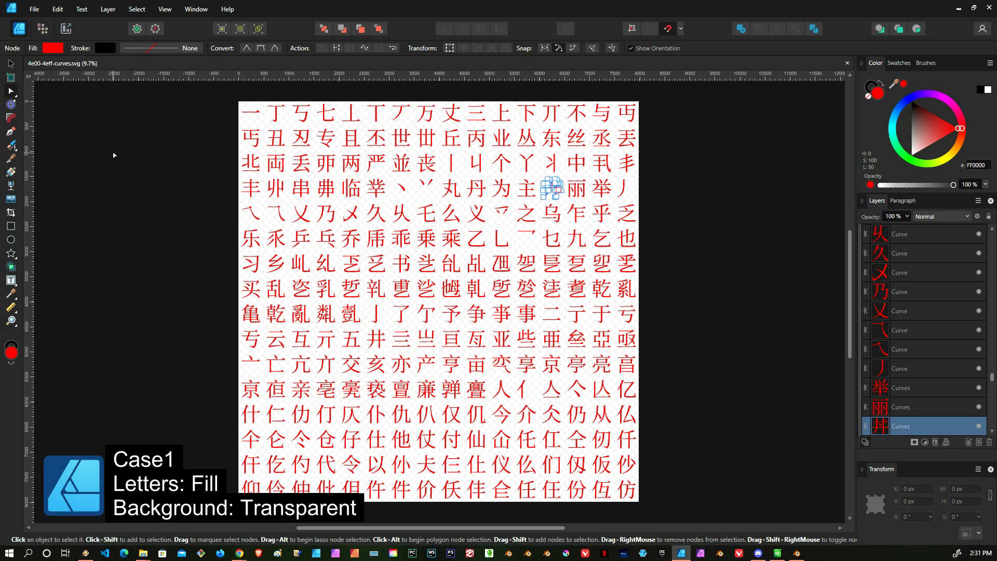
# Review the export settings with SVG as the format, close them without exporting and deselect everything.
pyautogui.click(34, 11)
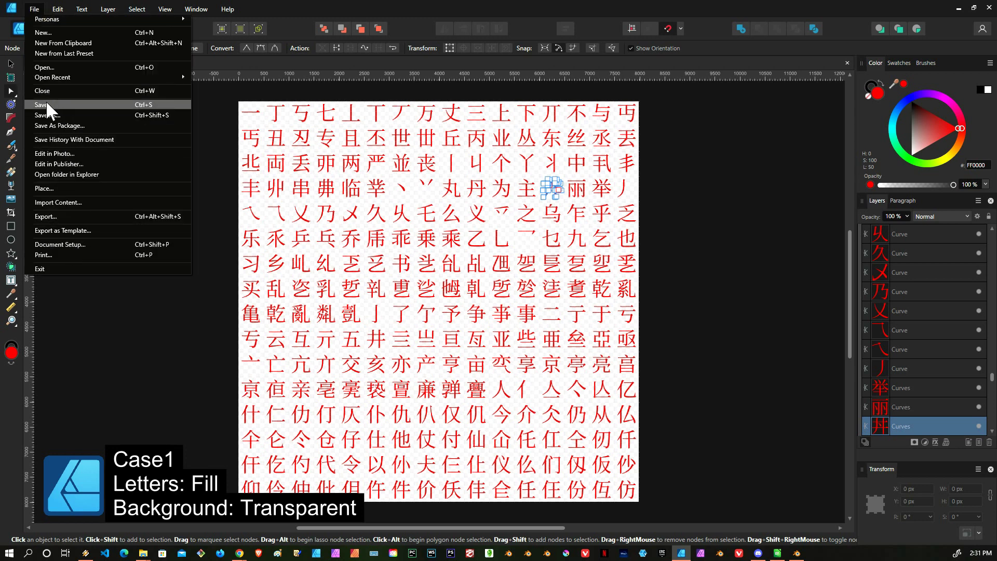
pyautogui.click(44, 216)
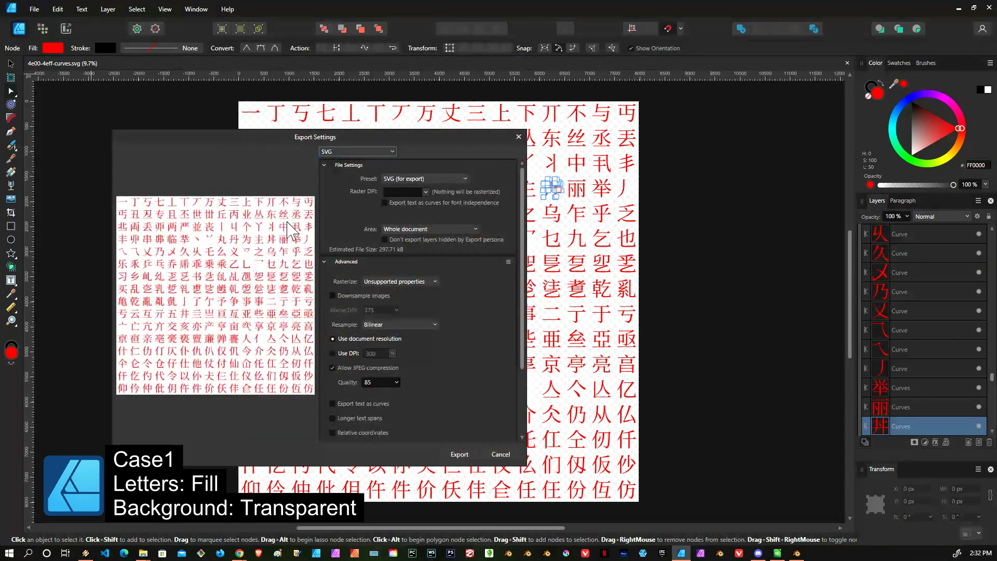
pyautogui.click(394, 152)
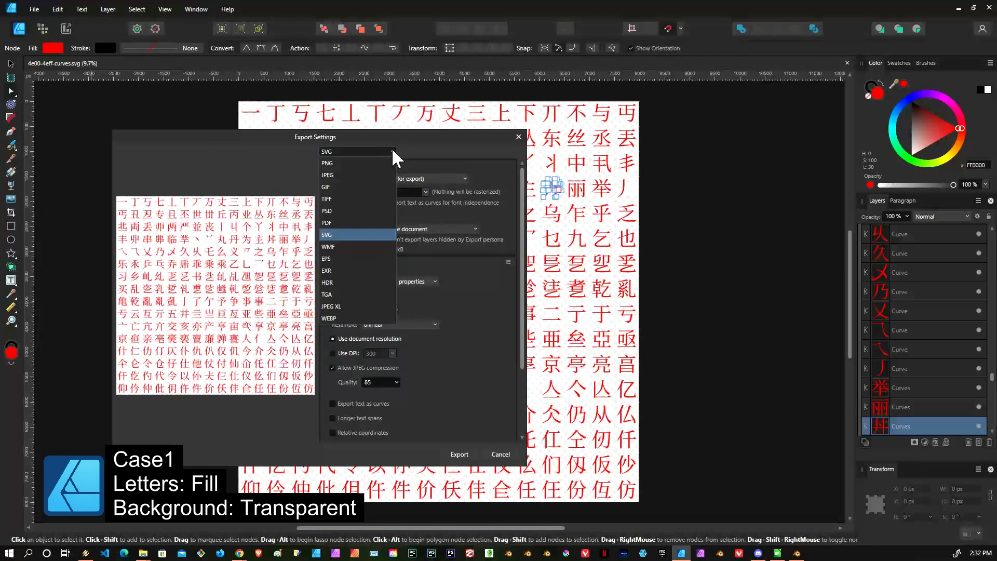
pyautogui.click(391, 149)
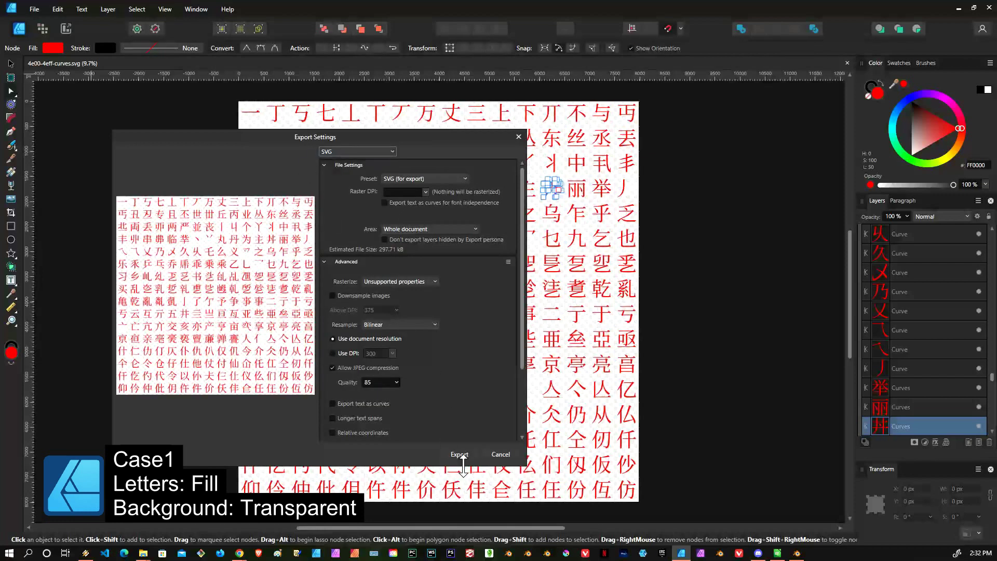
pyautogui.click(519, 137)
pyautogui.click(700, 203)
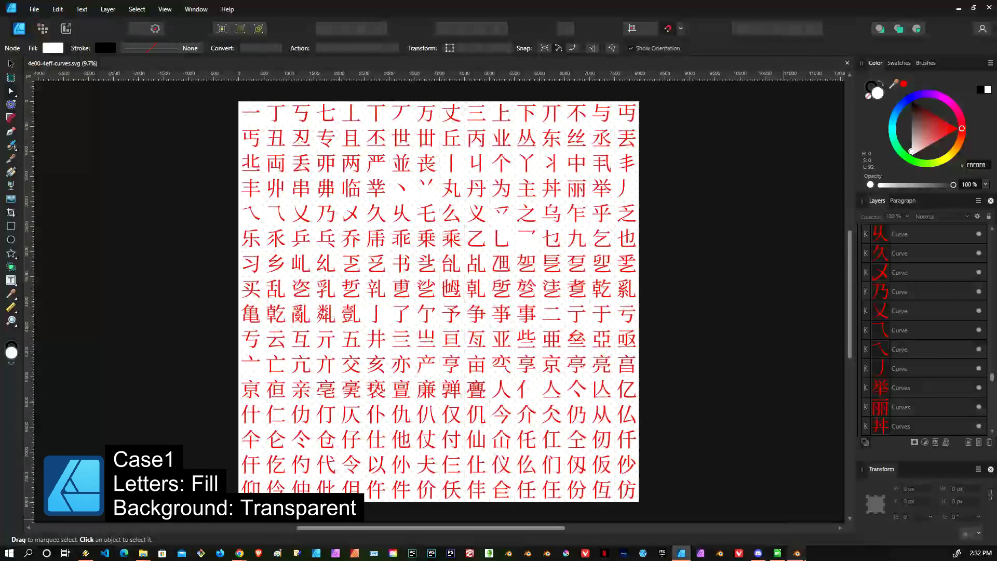
# Bring up Blender, return to File Explorer and copy the path of the extracted SVG folder.
pyautogui.click(797, 555)
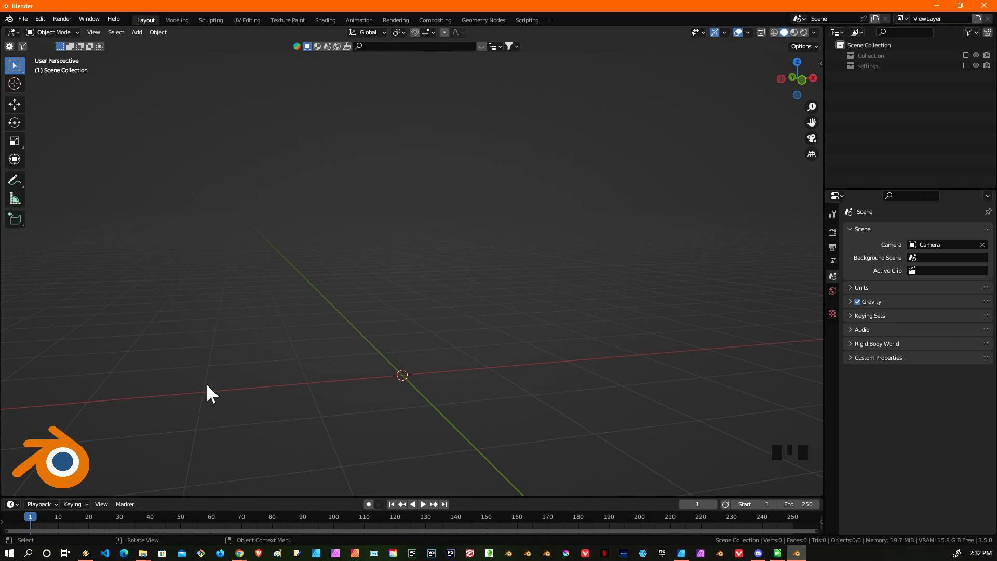
pyautogui.click(144, 554)
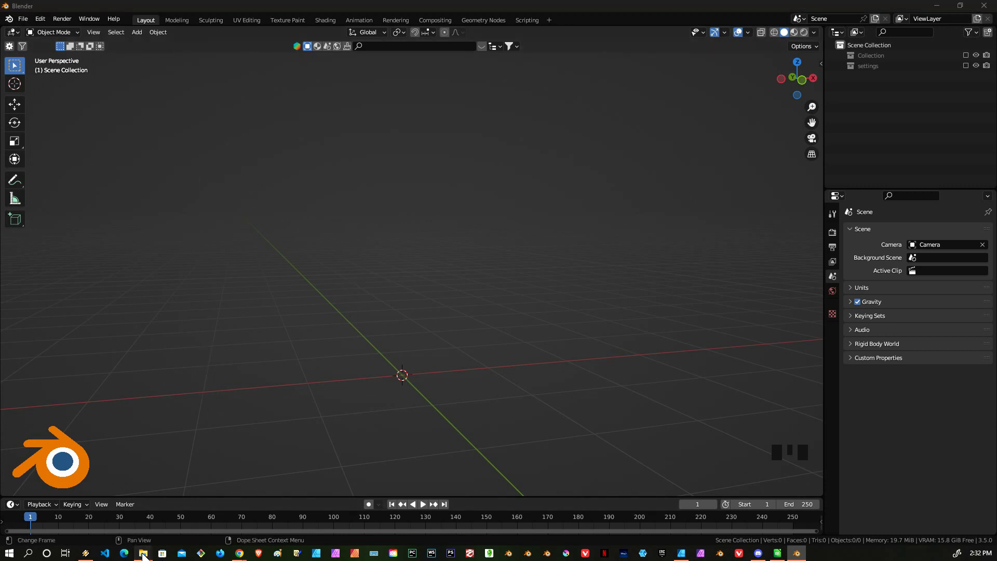
pyautogui.click(153, 519)
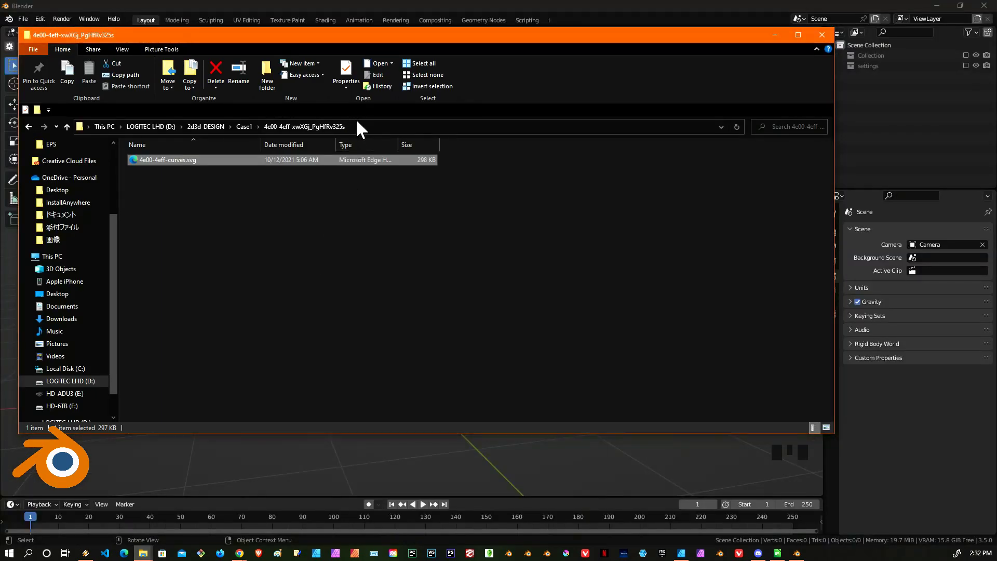
pyautogui.click(355, 125)
pyautogui.hotkey('ctrl', 'c')
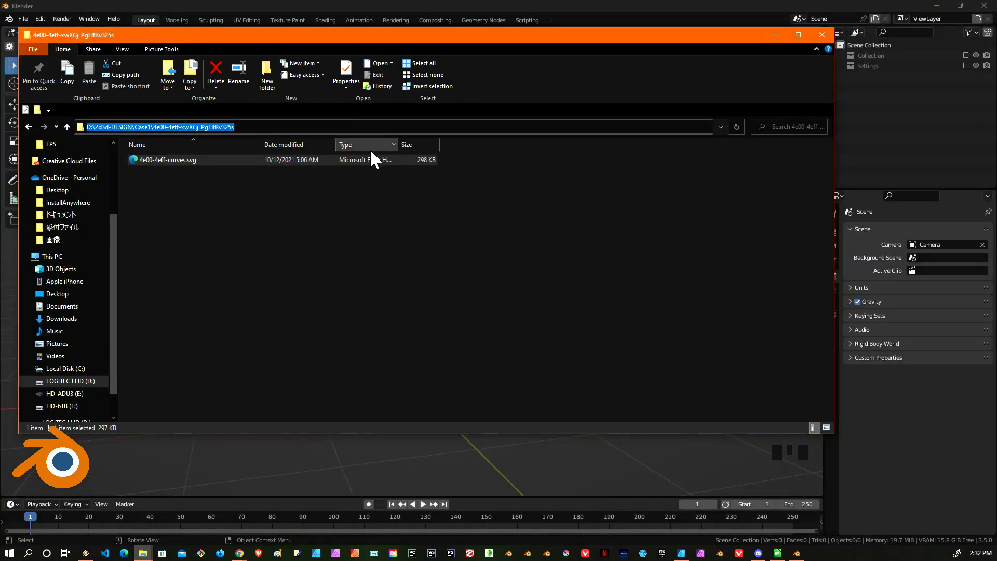
# Switch to Blender and import 4e00-4eff-curves.svg as Scalable Vector Graphics from the copied folder path.
pyautogui.click(401, 5)
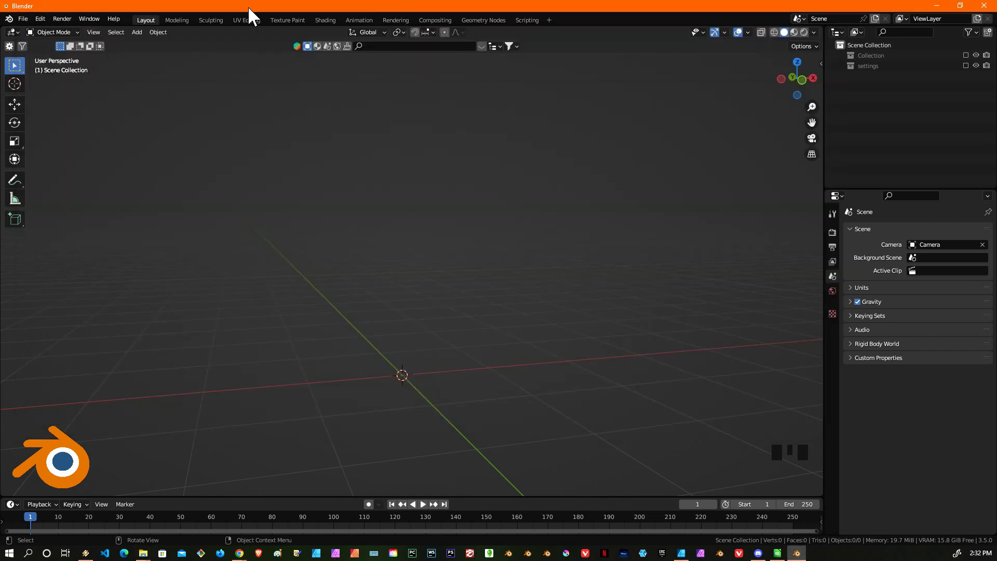
pyautogui.click(23, 17)
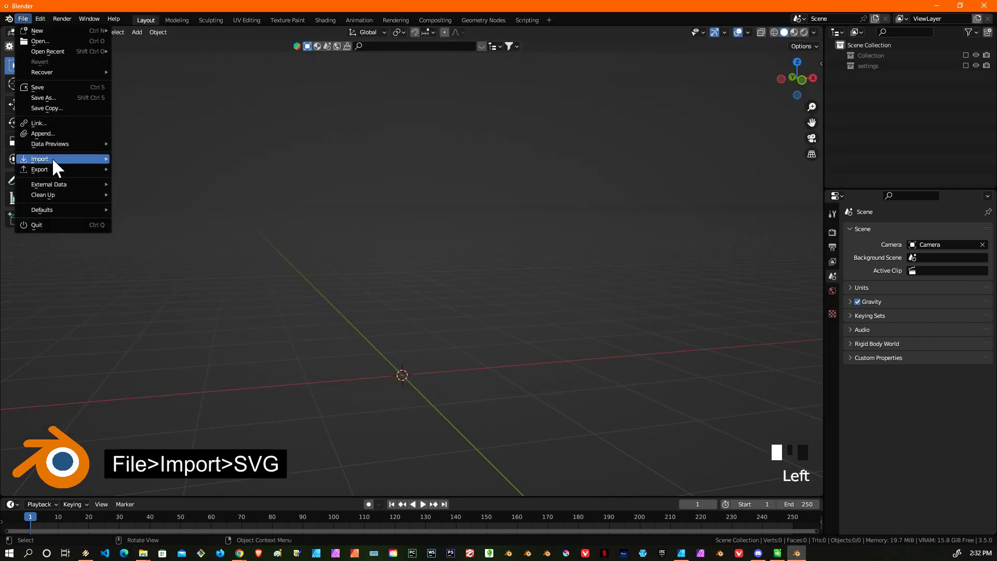
pyautogui.moveTo(52, 157)
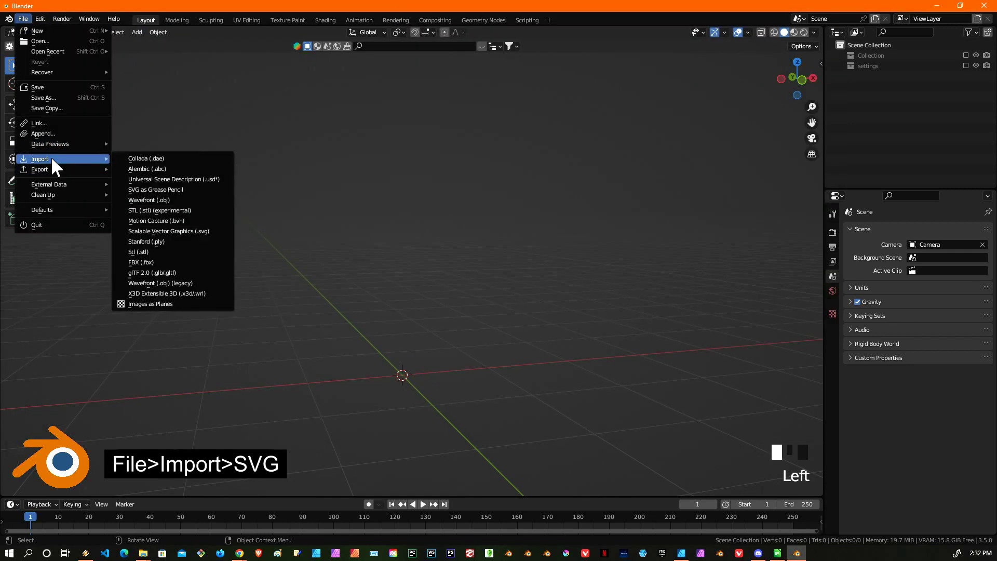
pyautogui.click(213, 231)
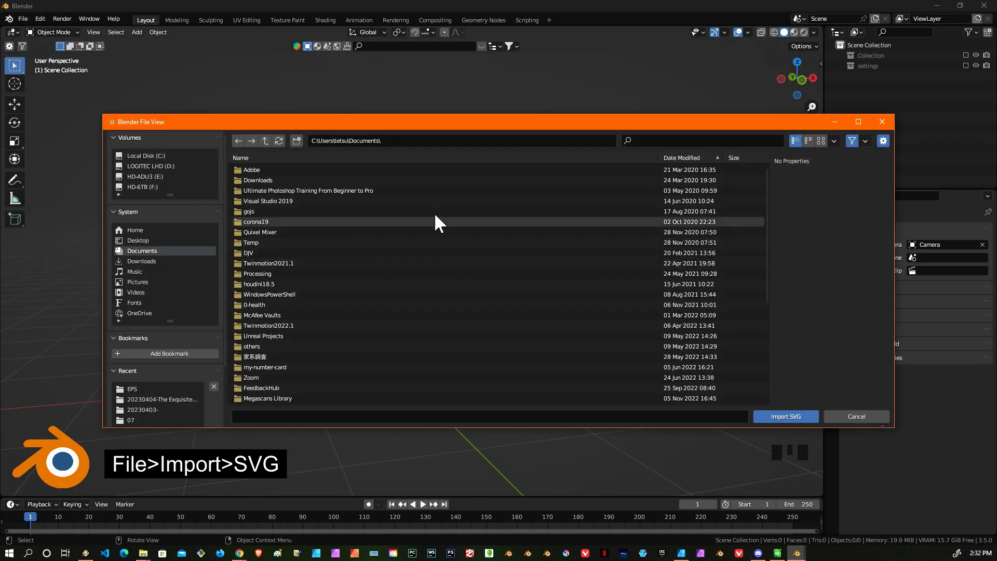
pyautogui.click(416, 140)
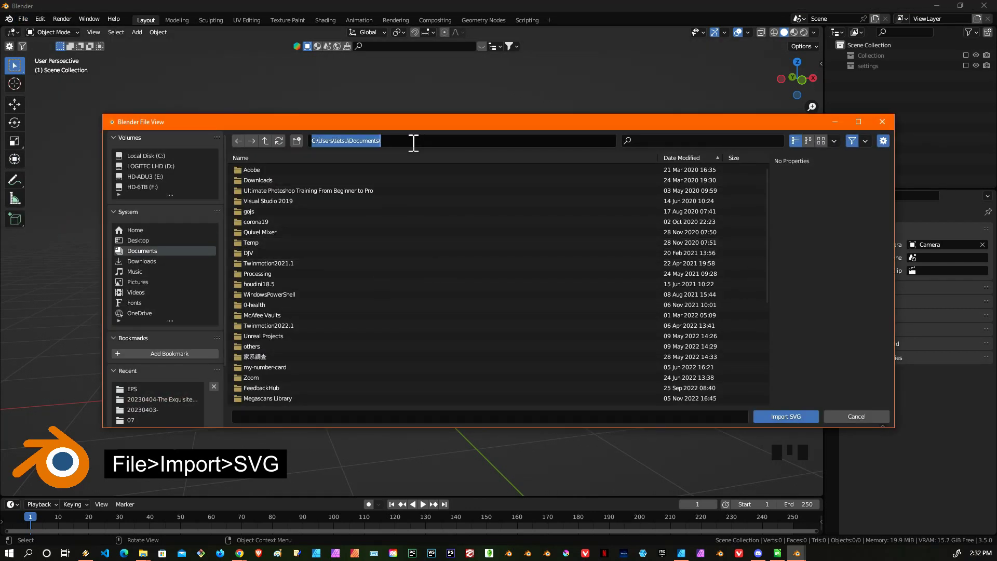
pyautogui.hotkey('ctrl', 'v')
pyautogui.press('Return')
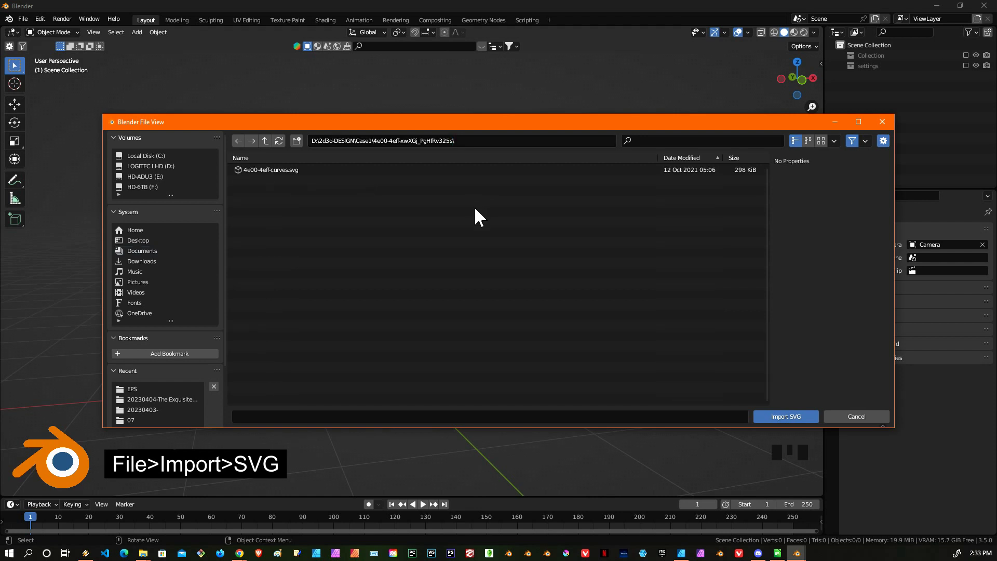
pyautogui.doubleClick(295, 169)
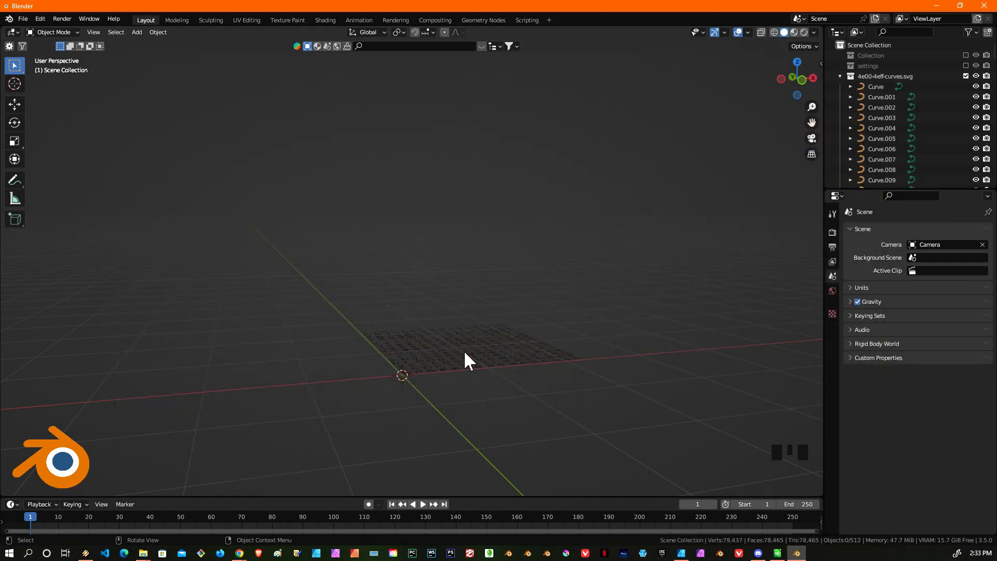
# Select all the imported curves and rotate them 90° about the X axis.
pyautogui.moveTo(297, 270); pyautogui.dragTo(680, 450)
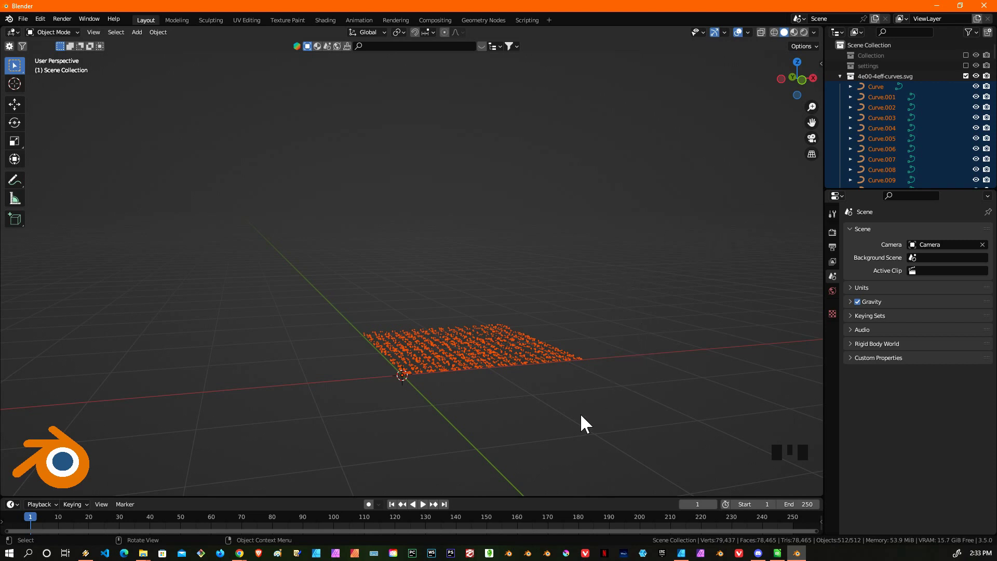
pyautogui.press('a')
pyautogui.press('r')
pyautogui.press('x')
pyautogui.press('9')
pyautogui.press('0')
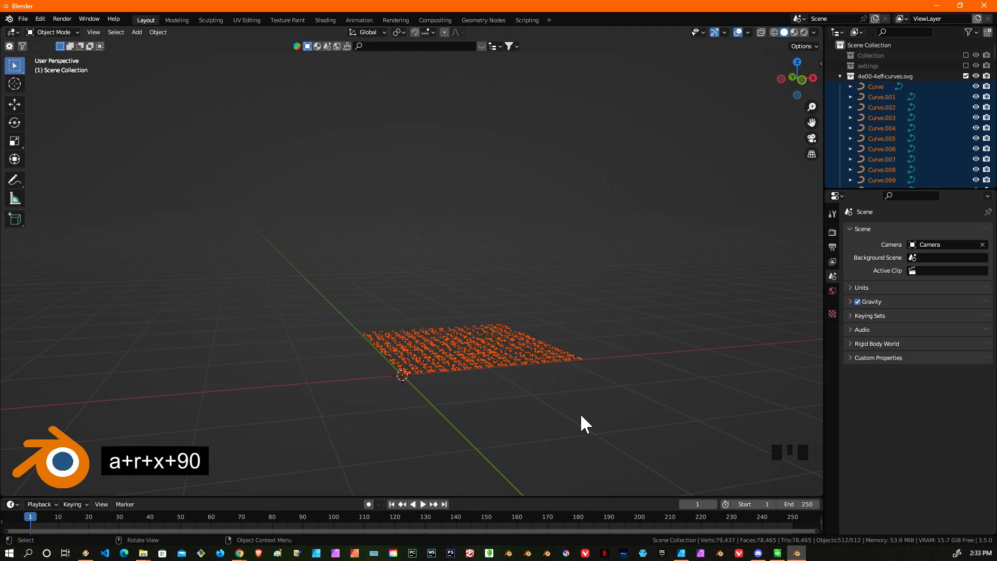
pyautogui.press('a')
pyautogui.press('r')
pyautogui.press('x')
pyautogui.press('9')
pyautogui.press('0')
pyautogui.press('Return')
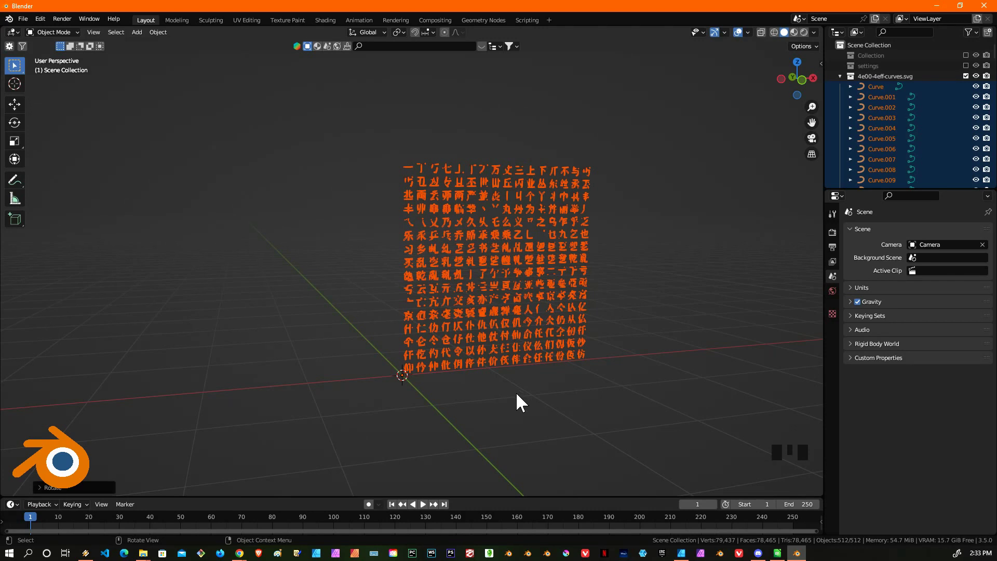
# Select all the imported curves with Curve as the active object and convert them to meshes.
pyautogui.moveTo(638, 307); pyautogui.dragTo(669, 260, button='middle')
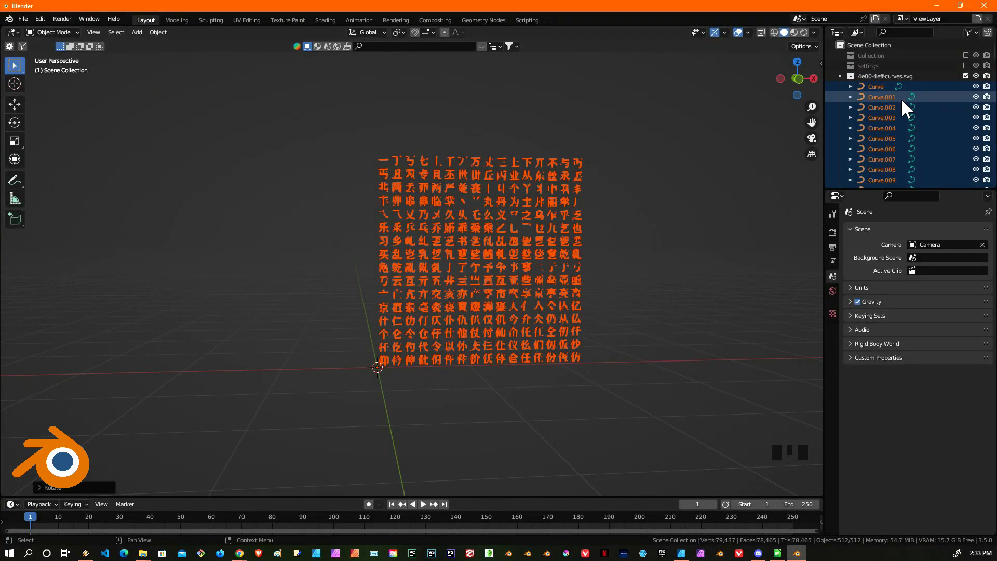
pyautogui.click(861, 84)
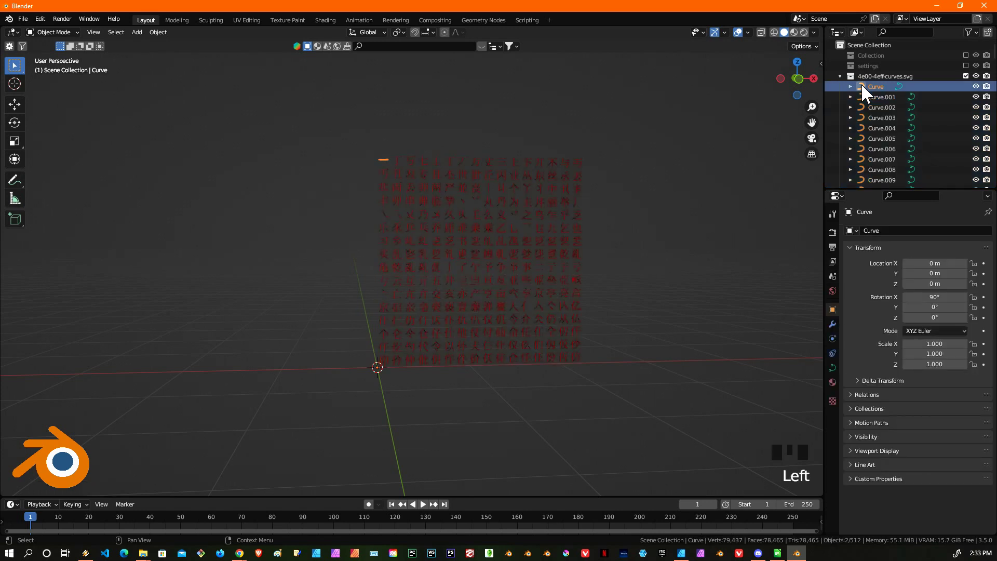
pyautogui.press('a')
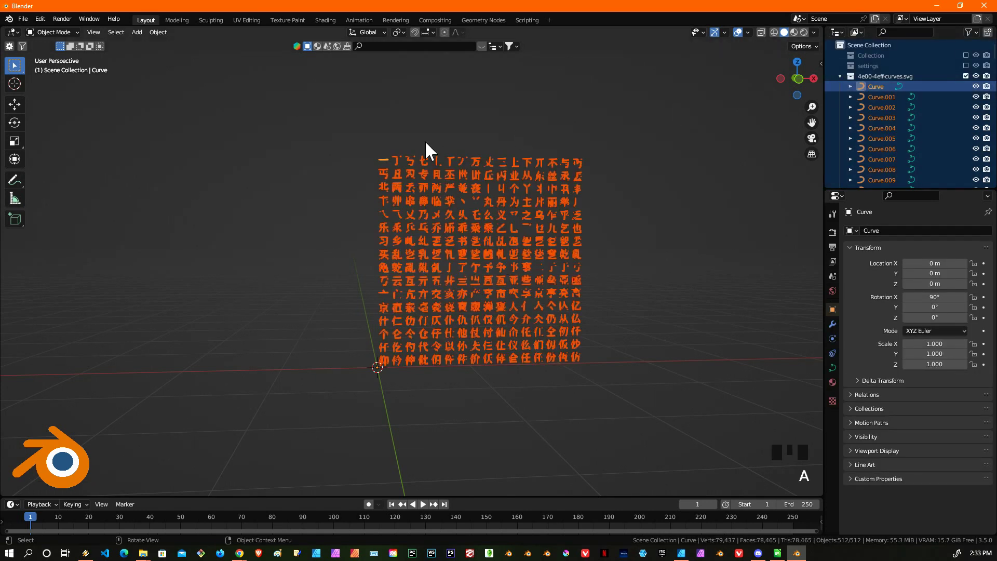
pyautogui.rightClick(619, 182)
pyautogui.moveTo(575, 282)
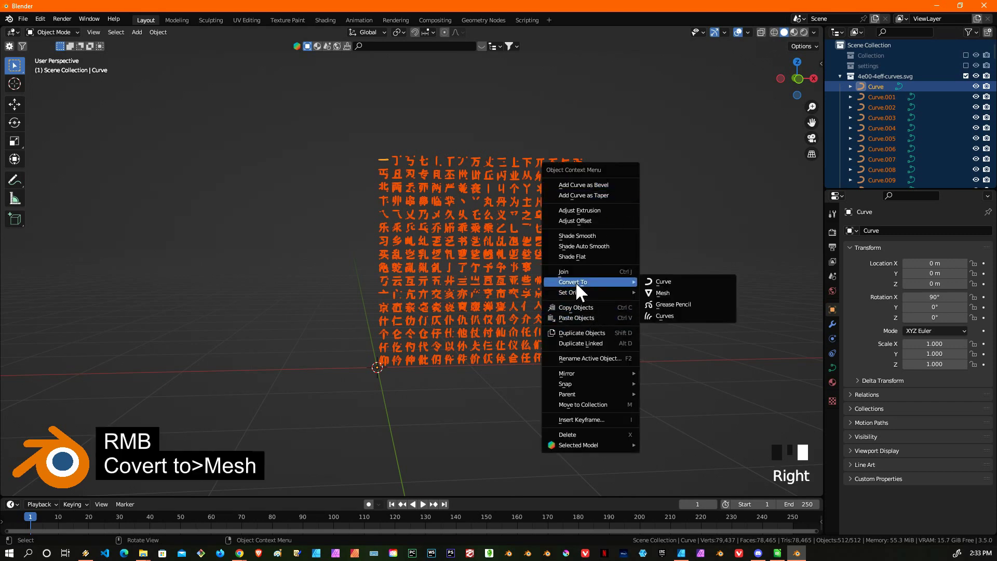
pyautogui.click(658, 290)
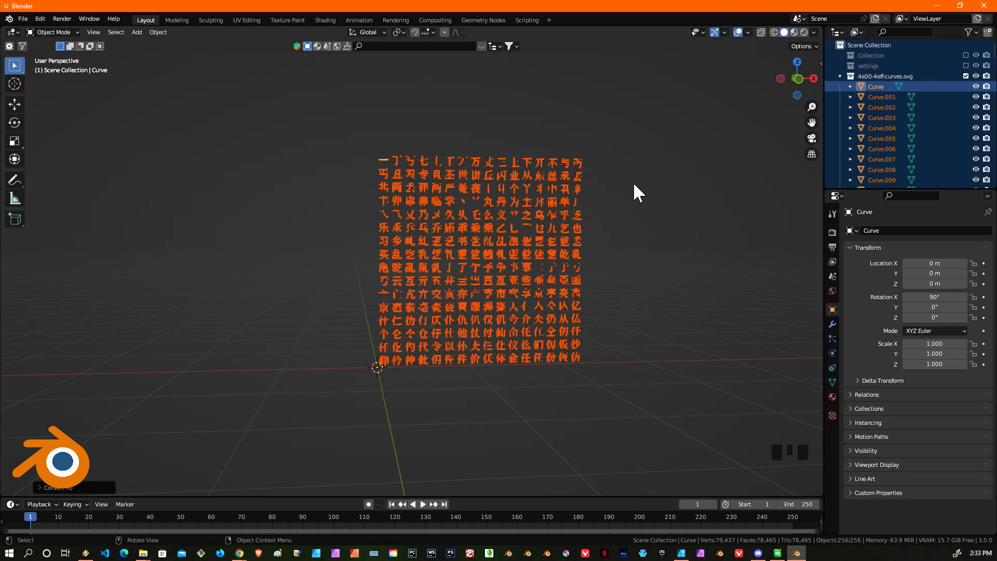
# Switch to the front orthographic view and set the origin of every character mesh to its geometry.
pyautogui.click(797, 77)
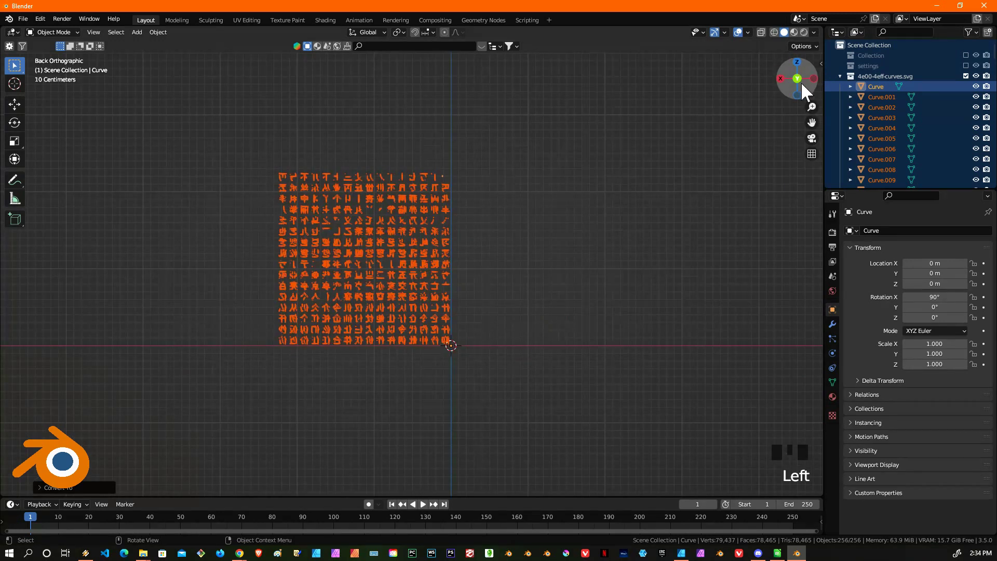
pyautogui.click(799, 74)
pyautogui.scroll(2, 551, 286)
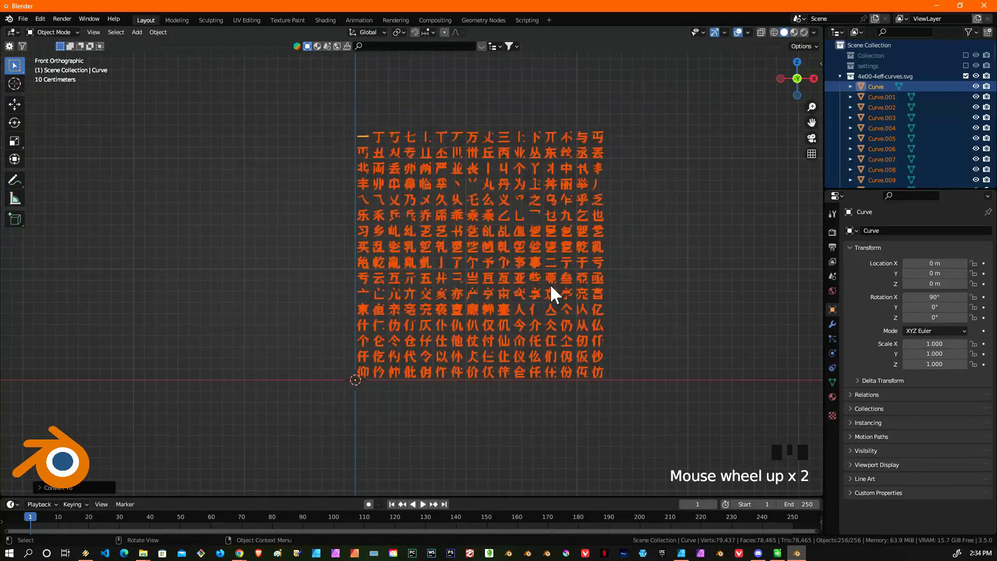
pyautogui.scroll(-1, 408, 363)
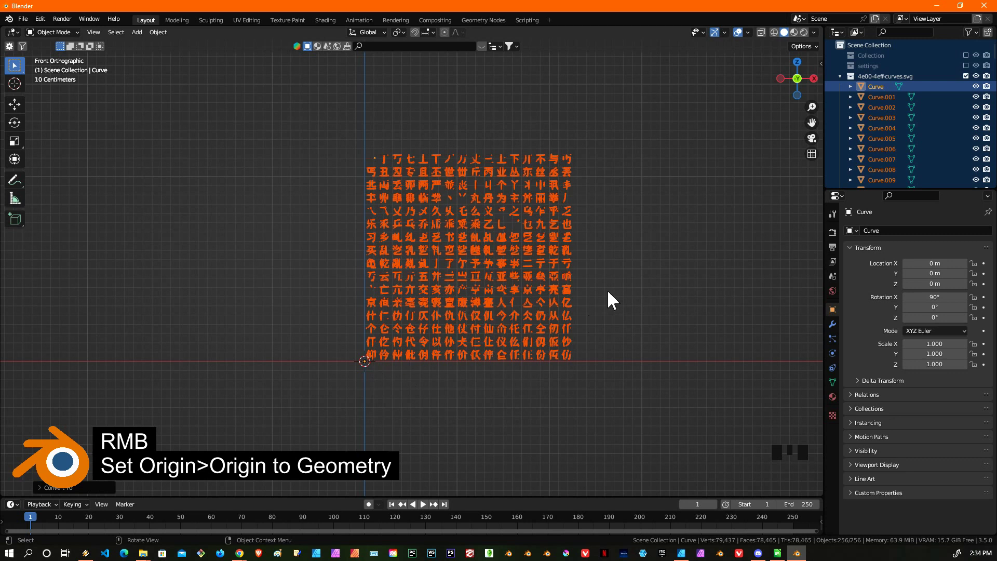
pyautogui.rightClick(611, 204)
pyautogui.moveTo(638, 201)
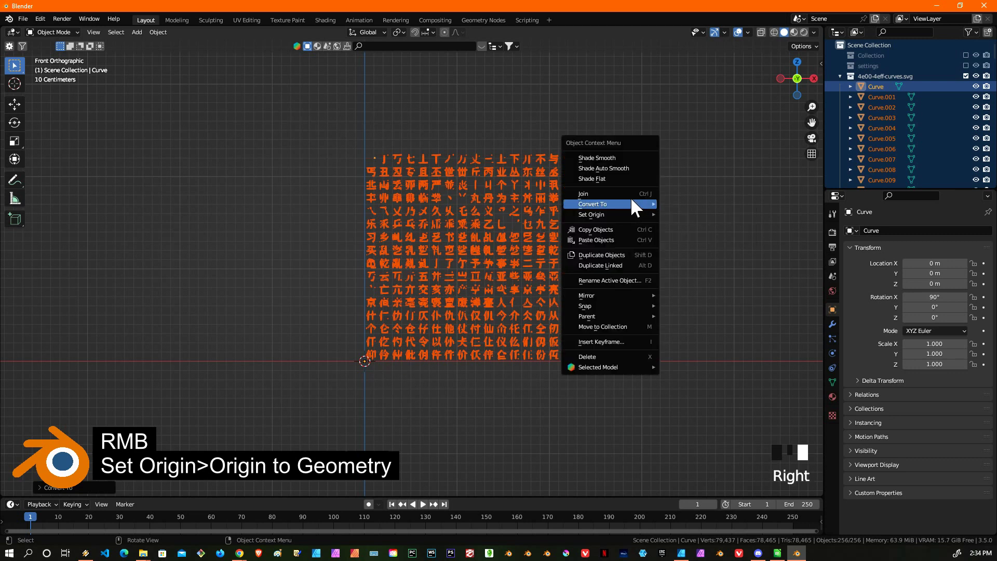
pyautogui.moveTo(604, 214)
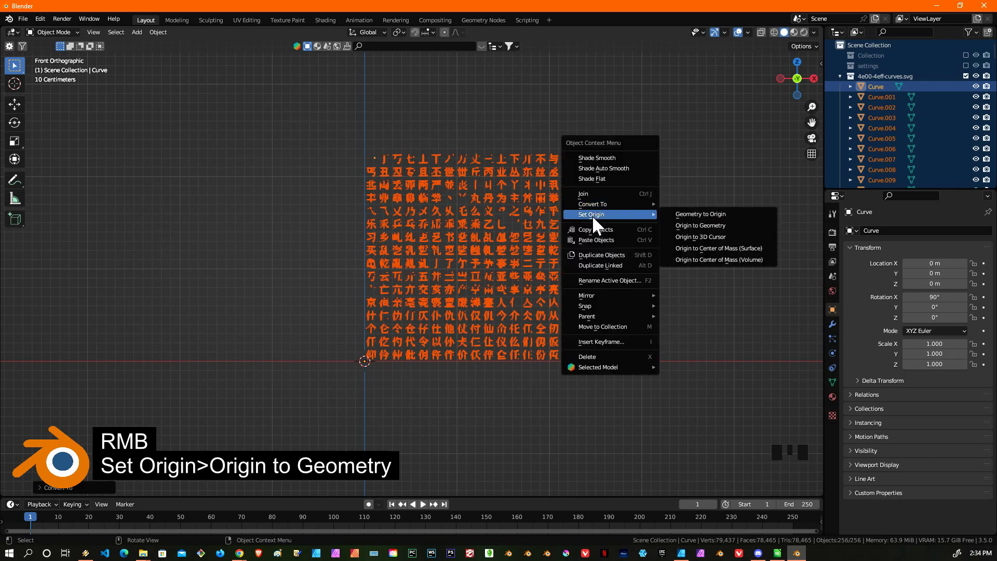
pyautogui.click(705, 225)
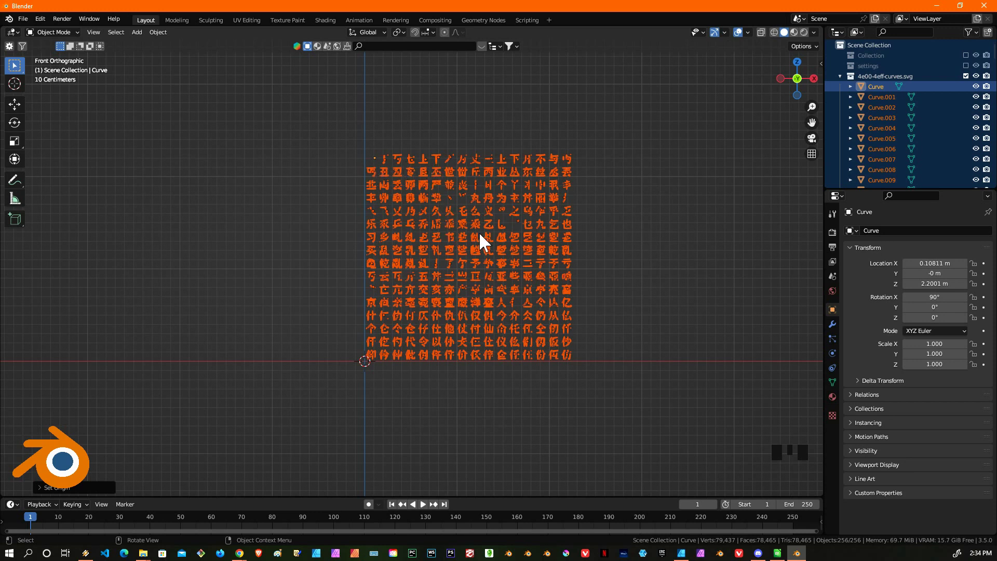
# Move all the character meshes about -1.11 m along the X axis, roughly centring the grid on the world origin.
pyautogui.scroll(5, 480, 235)
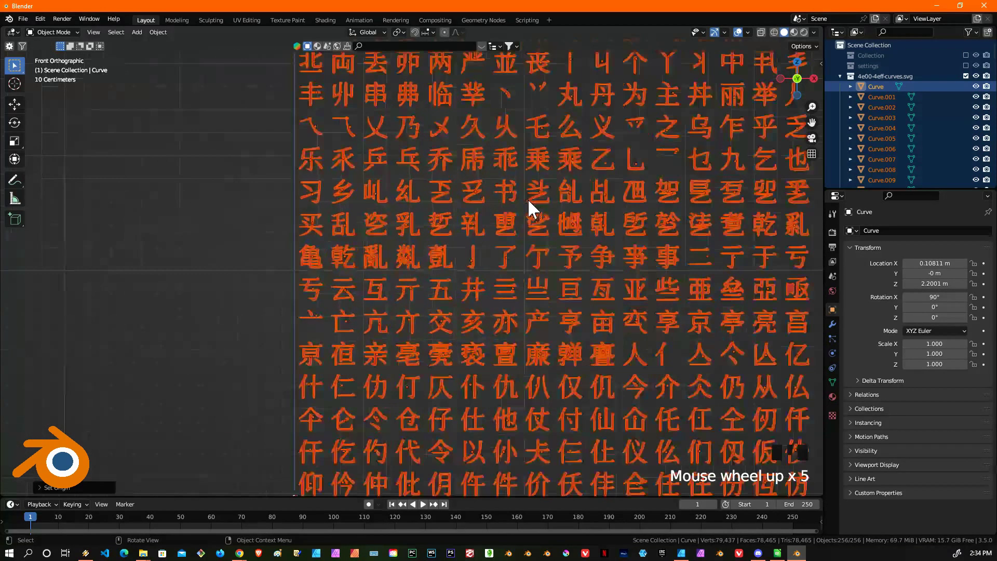
pyautogui.scroll(1, 569, 200)
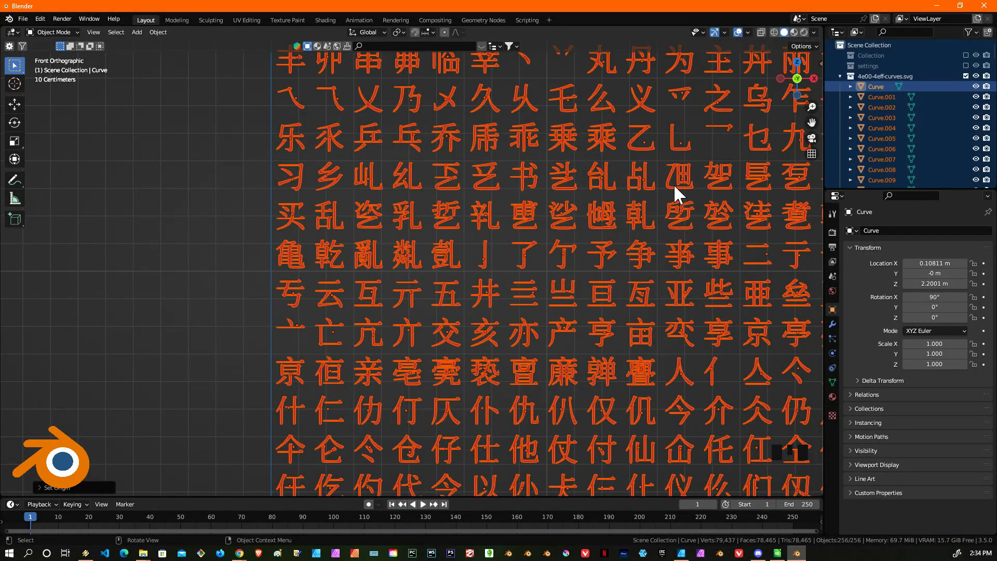
pyautogui.scroll(-3, 644, 192)
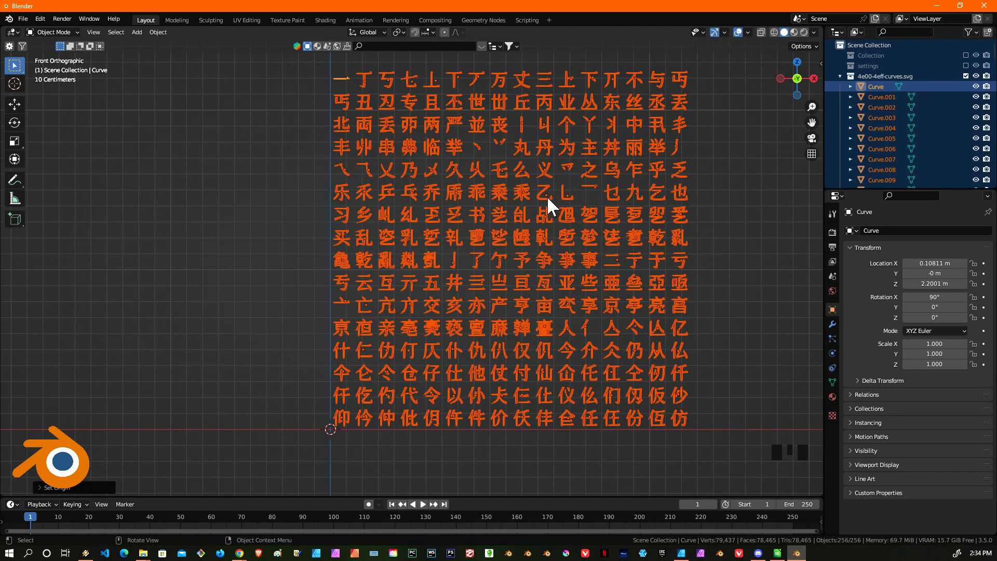
pyautogui.scroll(-1, 585, 197)
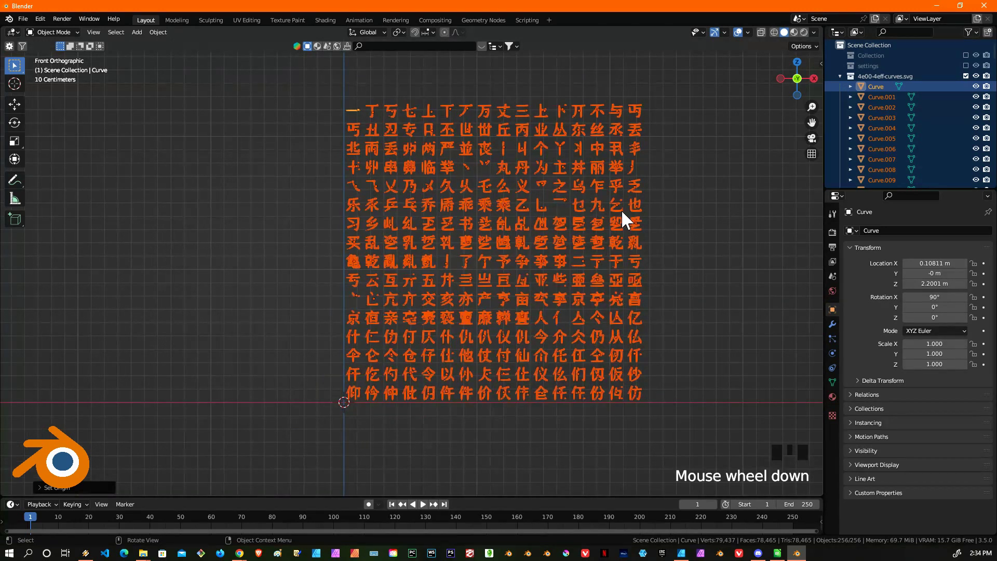
pyautogui.press('g')
pyautogui.press('x')
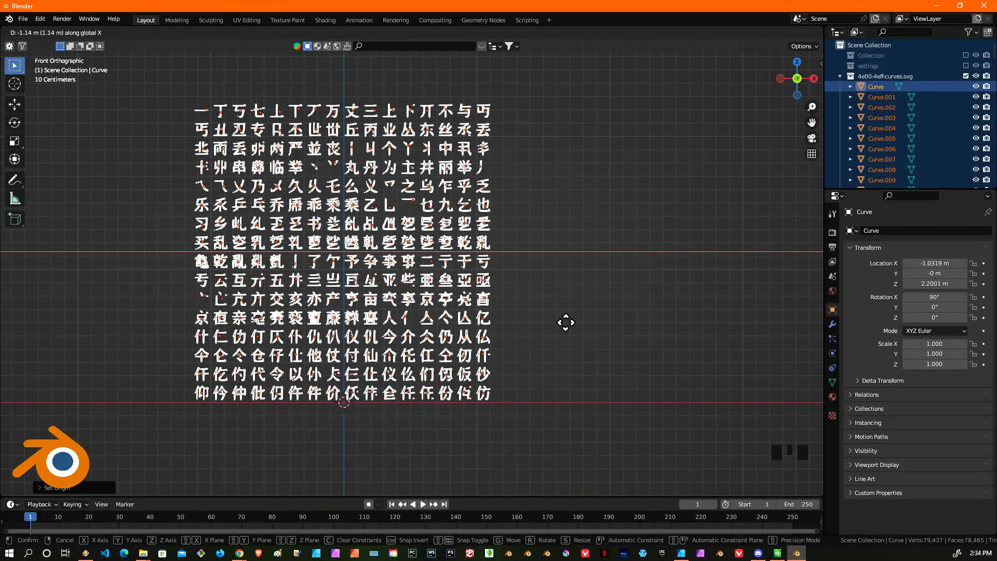
pyautogui.click(567, 330)
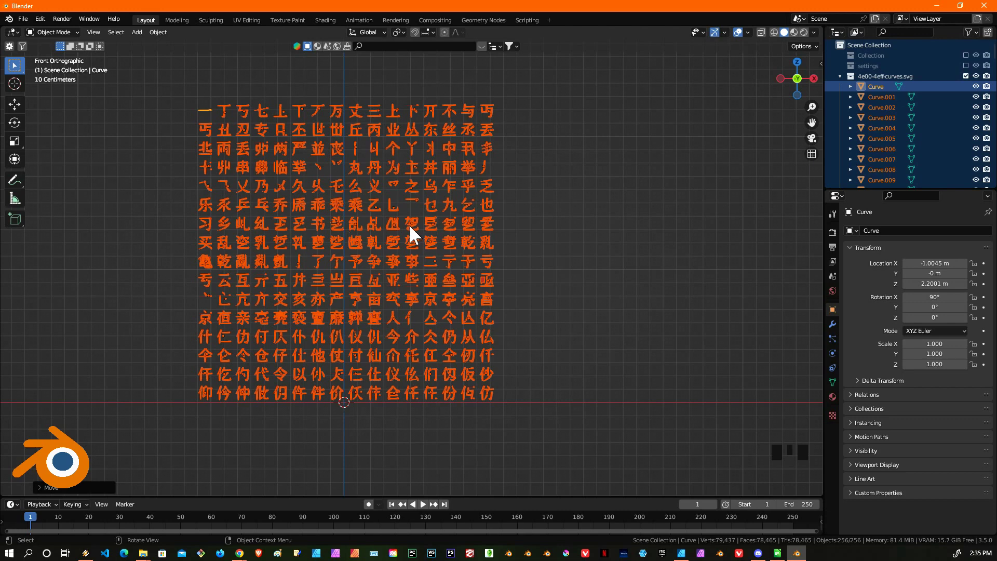
# Enter Edit Mode on all the character meshes, select all their geometry and extrude it 0.01 m along Y.
pyautogui.moveTo(528, 216); pyautogui.dragTo(553, 226, button='middle')
pyautogui.scroll(-3, 576, 219)
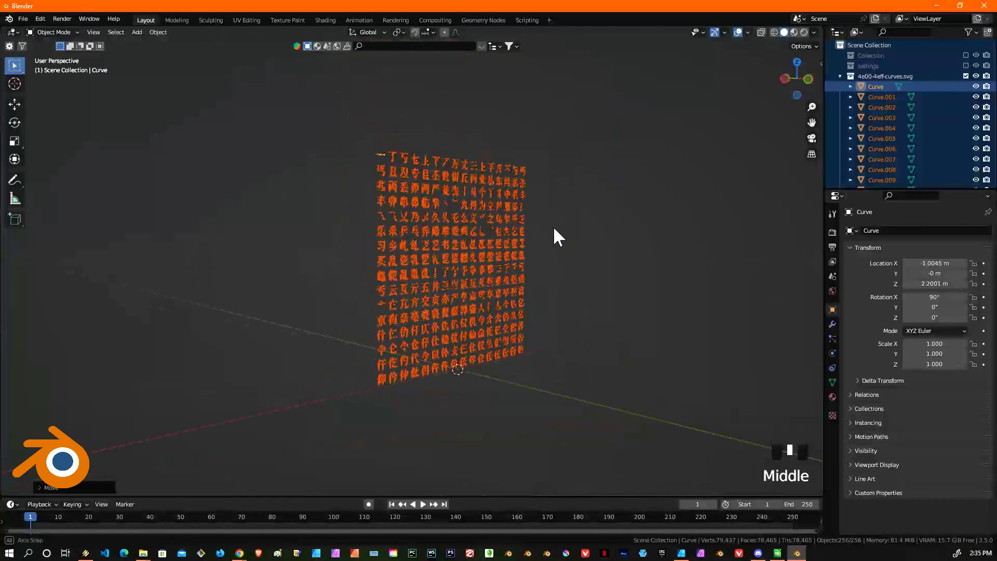
pyautogui.scroll(1, 543, 228)
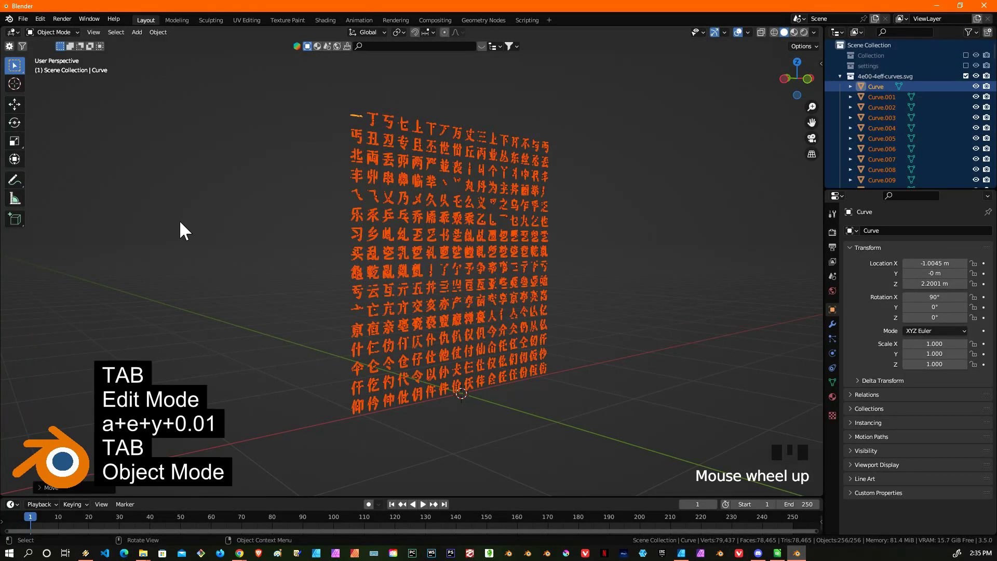
pyautogui.press('Tab')
pyautogui.press('Tab')
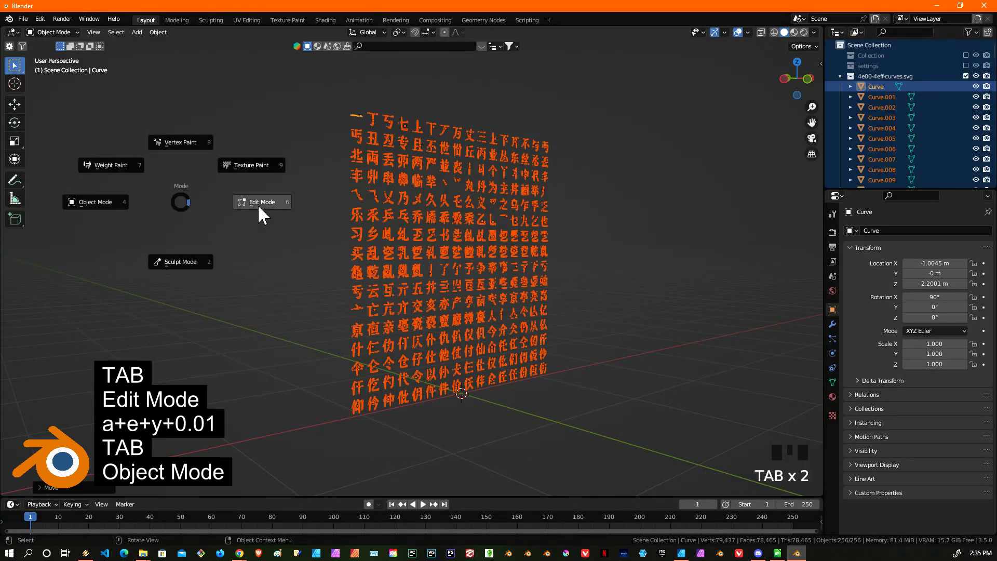
pyautogui.click(258, 201)
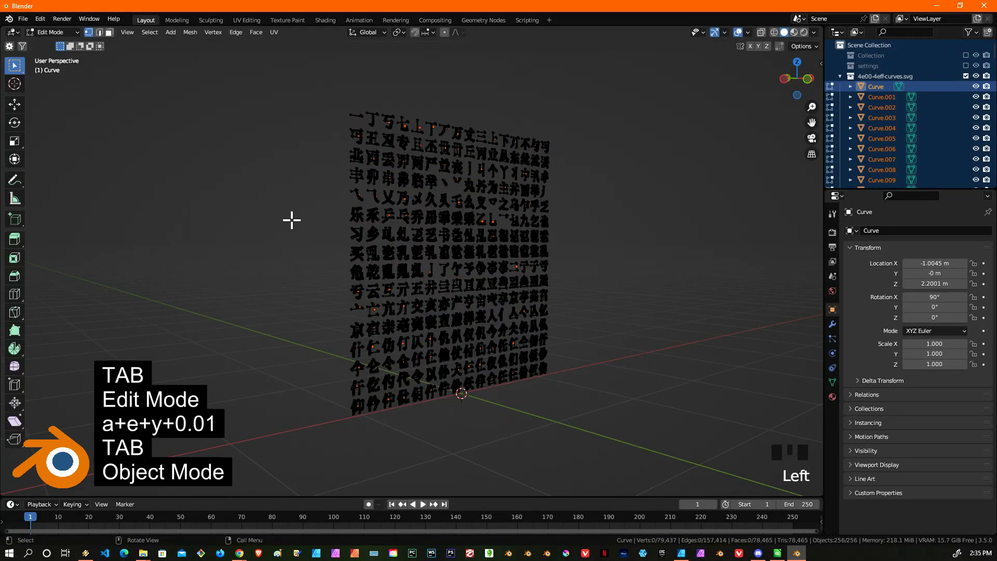
pyautogui.press('a')
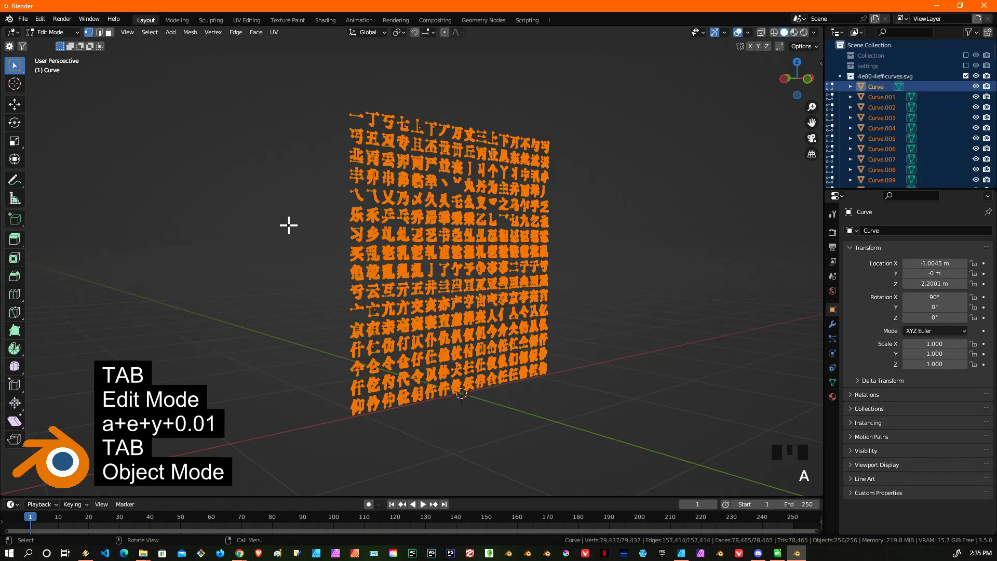
pyautogui.press('e')
pyautogui.write('y0.01')
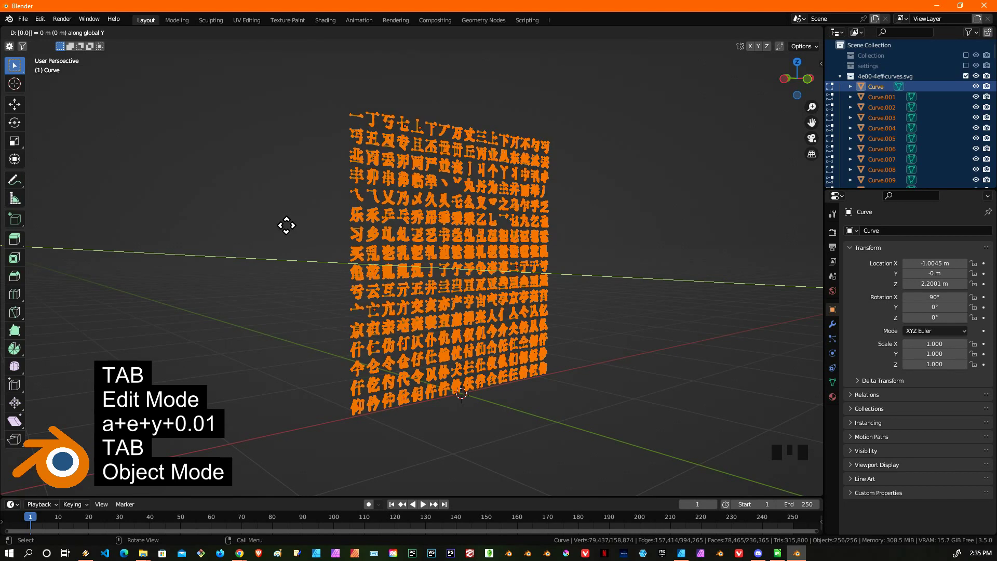
pyautogui.press('Return')
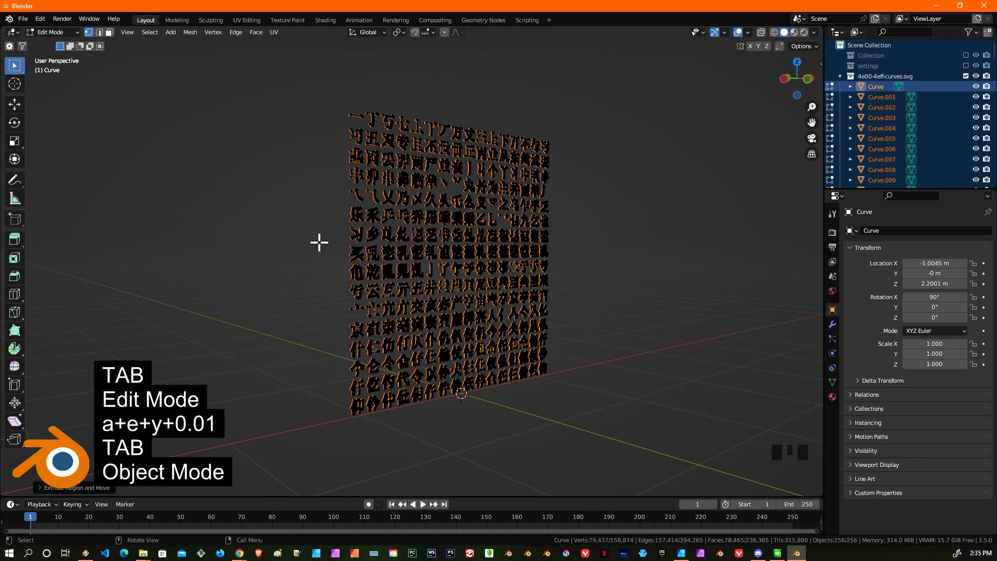
# Return to Object Mode and deselect all the extruded characters.
pyautogui.press('Tab')
pyautogui.press('Tab')
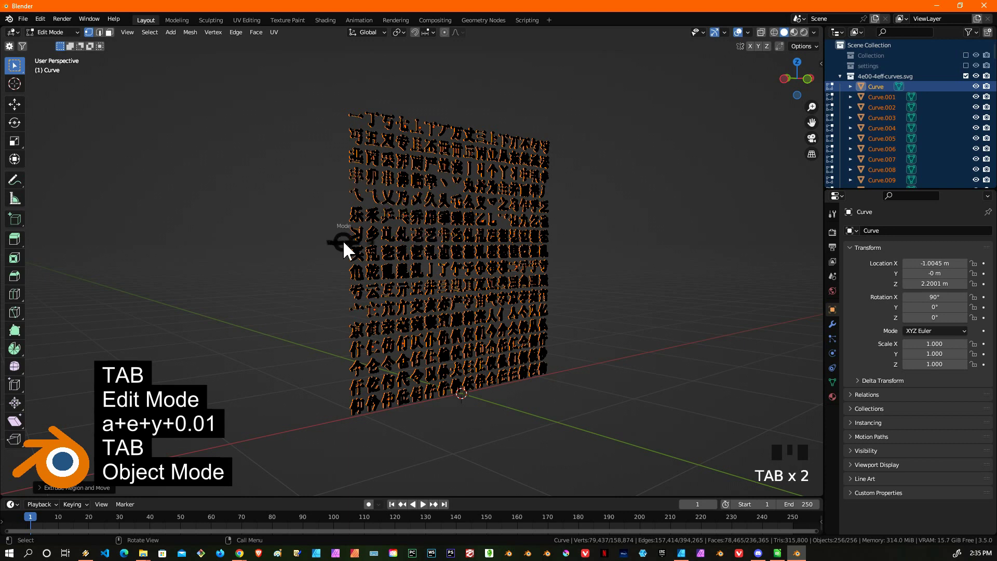
pyautogui.click(265, 244)
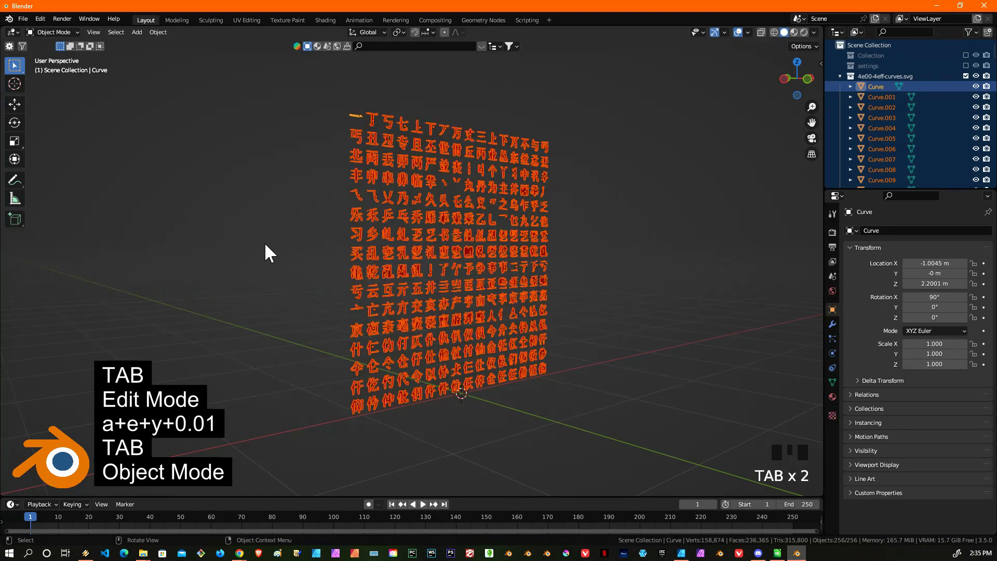
pyautogui.click(306, 247)
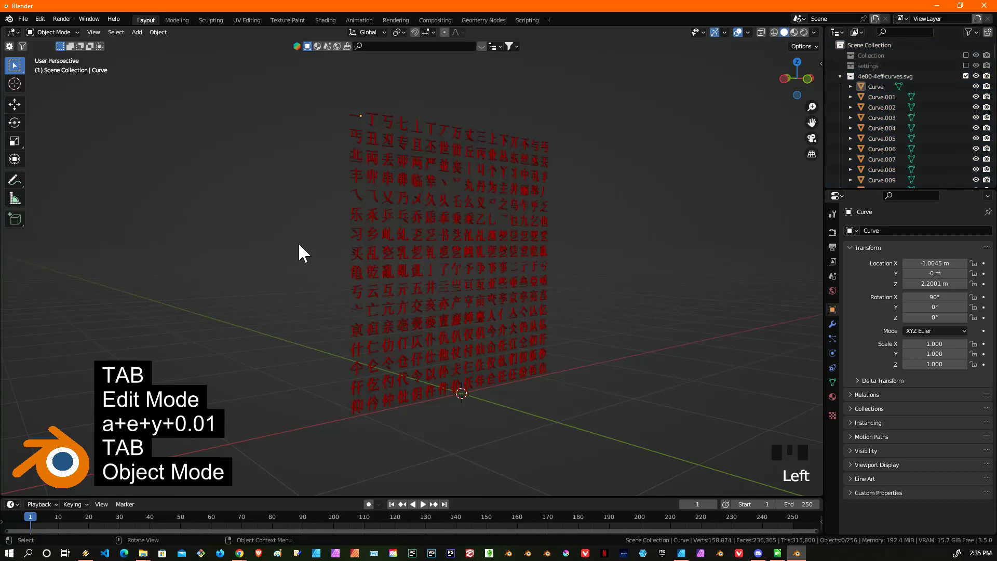
# Enable the settings collection, expand its contents and switch the viewport to rendered shading.
pyautogui.scroll(4, 370, 243)
pyautogui.moveTo(403, 279); pyautogui.dragTo(495, 290, button='middle')
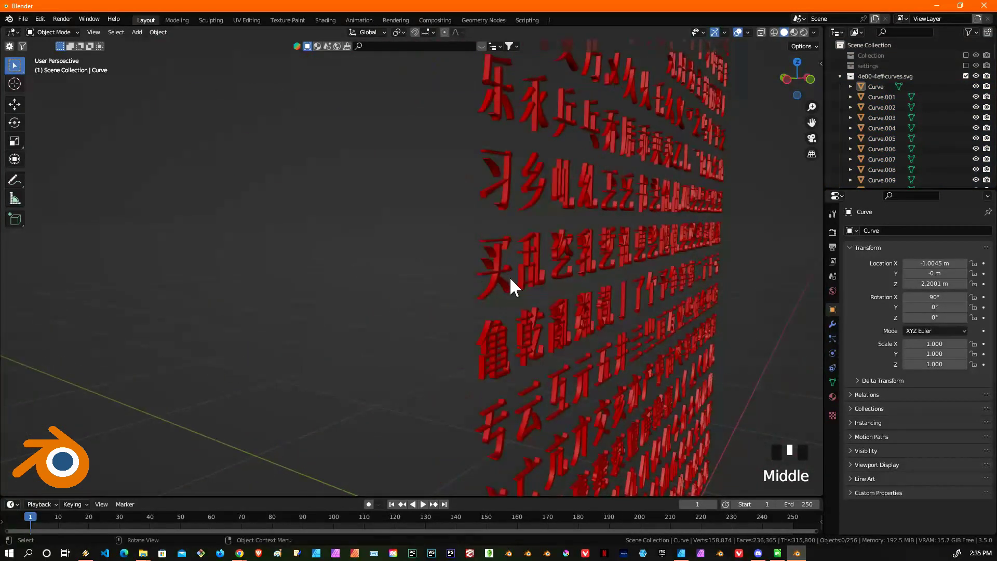
pyautogui.middleClick(607, 254)
pyautogui.scroll(1, 534, 229)
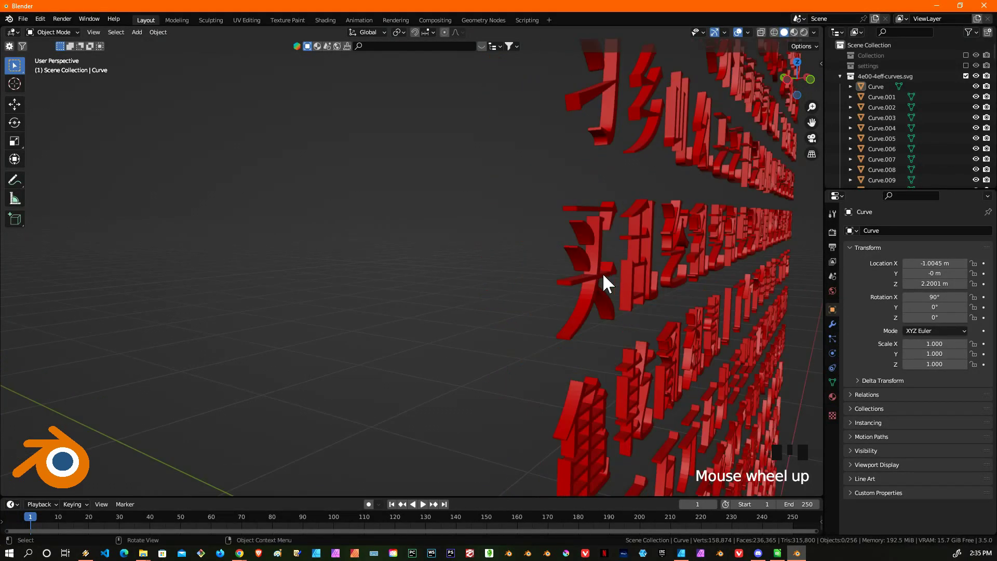
pyautogui.moveTo(625, 248); pyautogui.dragTo(574, 249, button='middle')
pyautogui.scroll(-3, 584, 248)
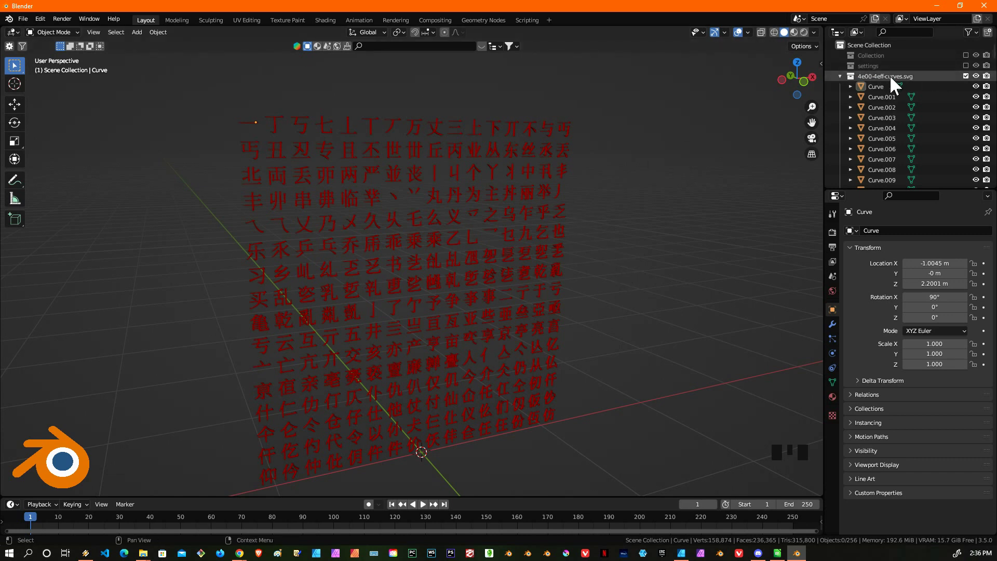
pyautogui.click(965, 65)
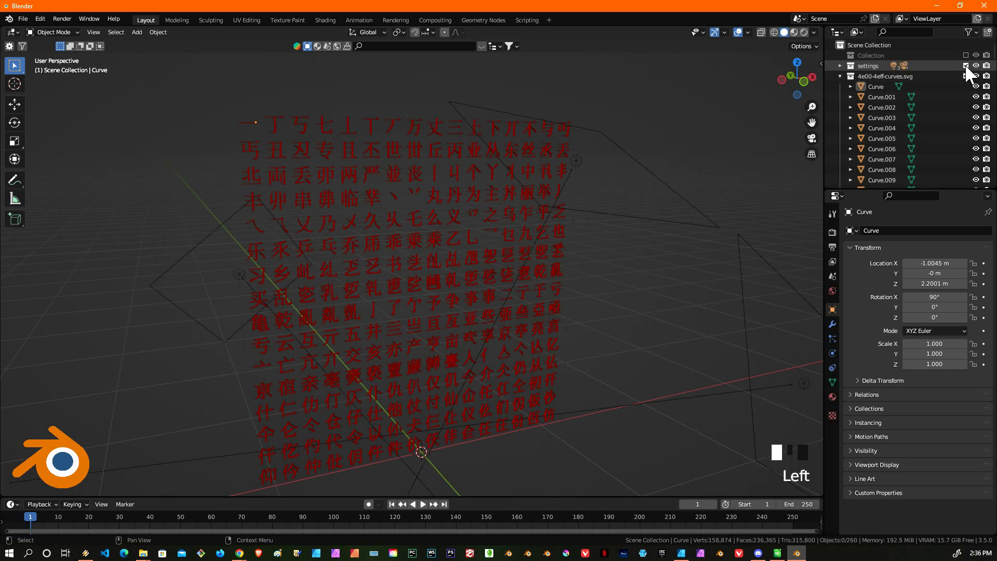
pyautogui.click(841, 66)
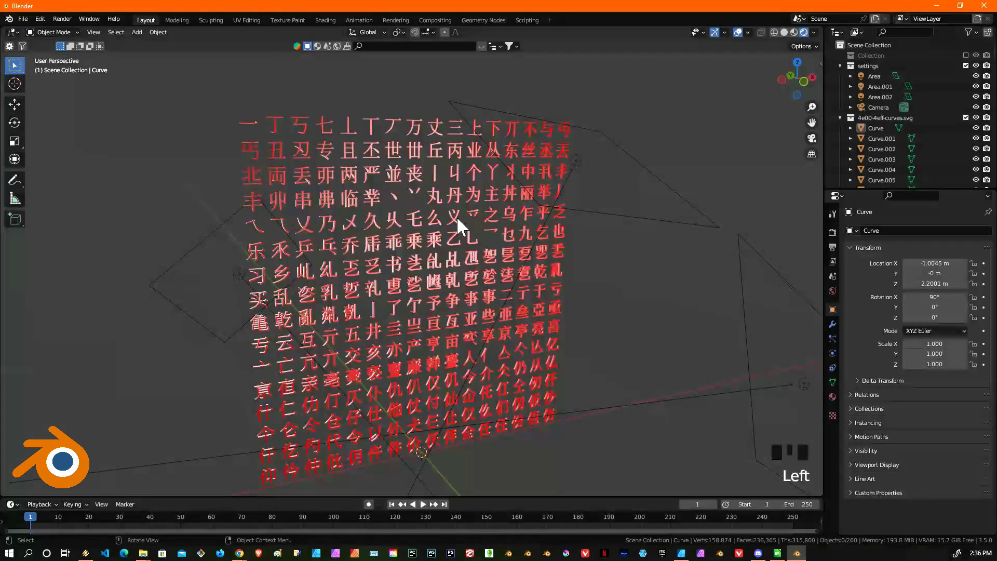
# Select the three area lights Area, Area.001 and Area.002 in the settings collection.
pyautogui.moveTo(457, 216)
pyautogui.mouseDown(button='middle')
pyautogui.moveTo(469, 204)
pyautogui.moveTo(441, 211)
pyautogui.moveTo(457, 213)
pyautogui.mouseUp(button='middle')
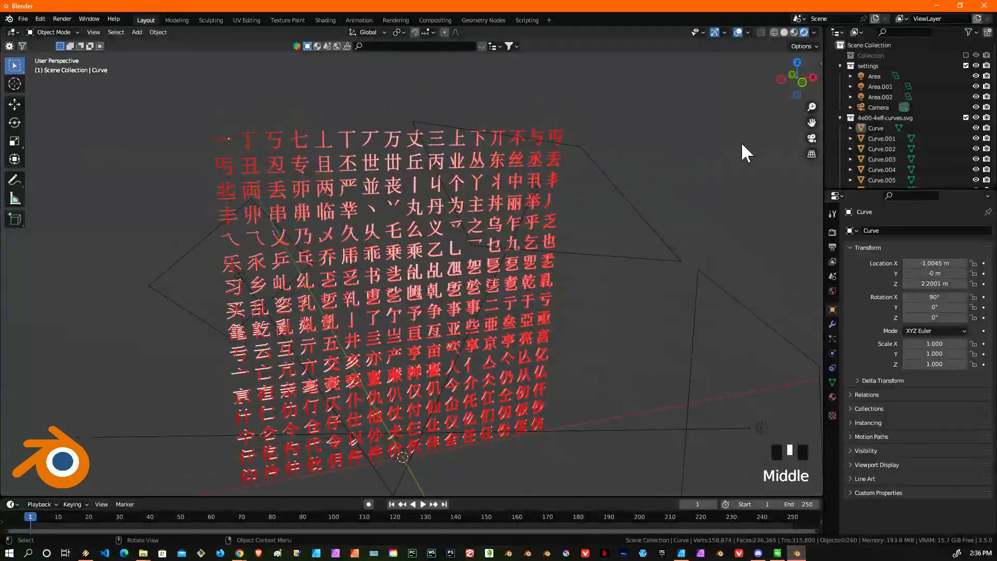
pyautogui.keyDown('shift'); pyautogui.click(884, 96); pyautogui.keyUp('shift')
pyautogui.scroll(-2, 642, 201)
pyautogui.moveTo(643, 201); pyautogui.dragTo(618, 269, button='middle')
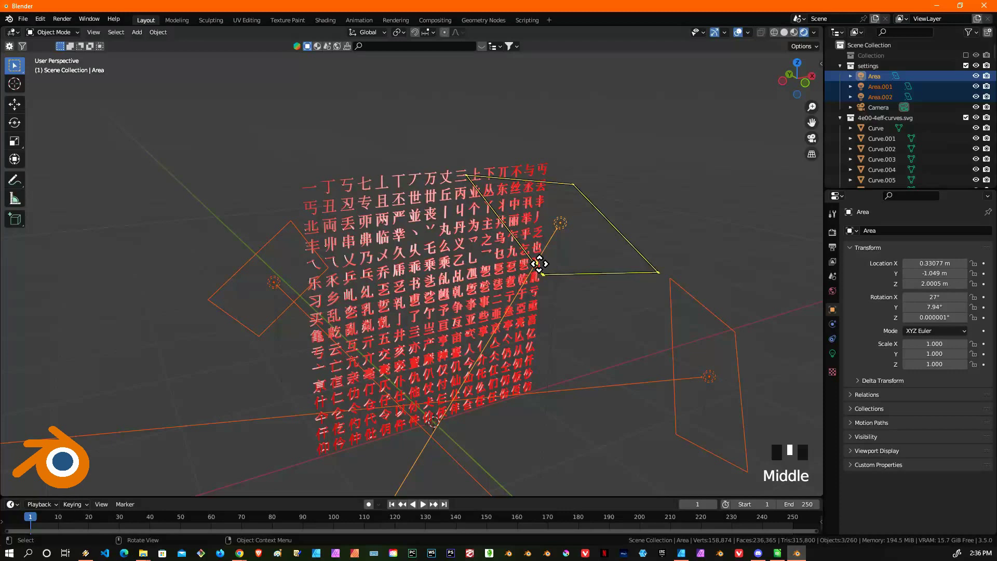
pyautogui.moveTo(489, 349); pyautogui.dragTo(533, 245, button='middle')
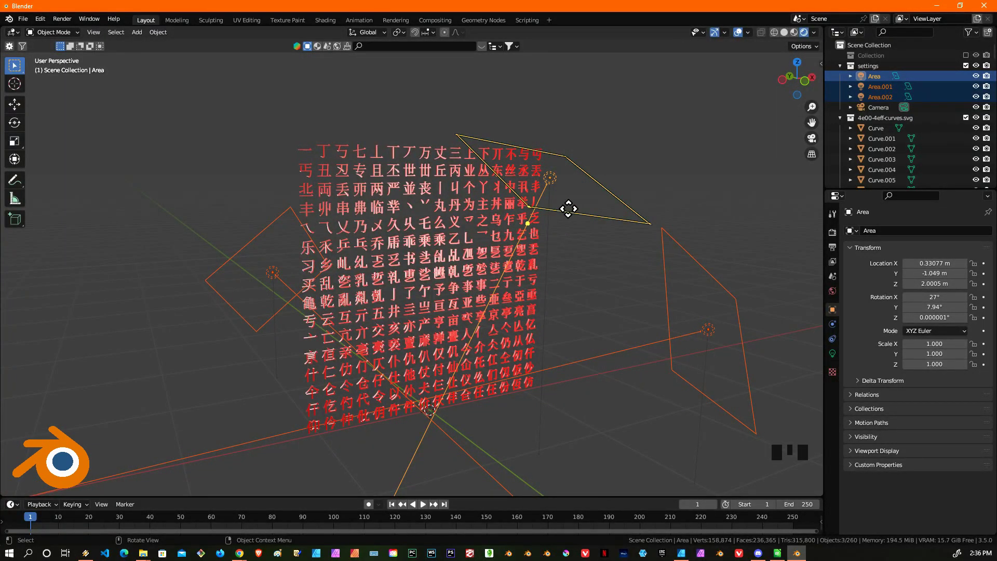
# Examine the extruded characters under the three area lights from several angles, both up close and as a whole grid.
pyautogui.moveTo(596, 250); pyautogui.dragTo(515, 208, button='middle')
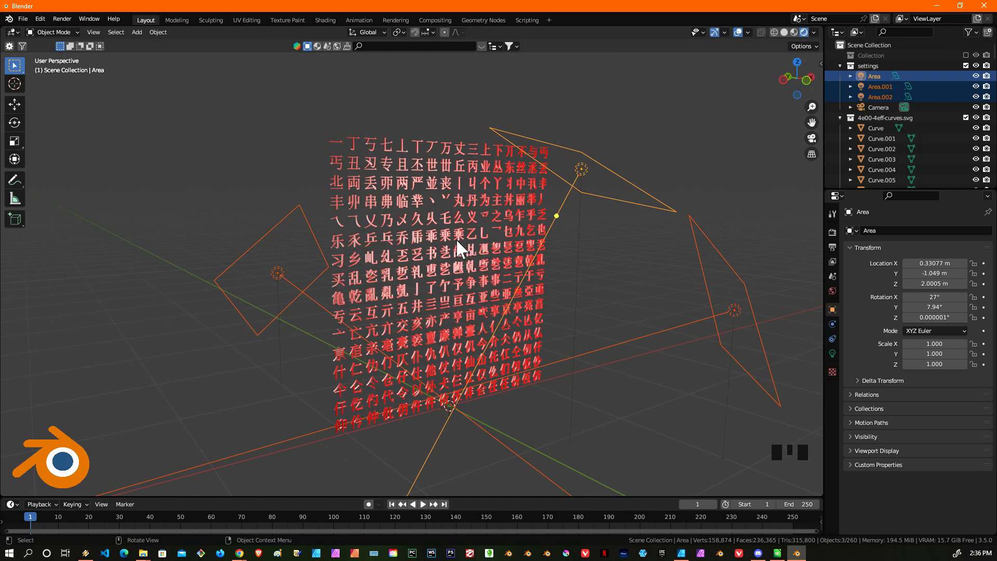
pyautogui.scroll(-2, 452, 239)
pyautogui.moveTo(452, 240)
pyautogui.mouseDown(button='middle')
pyautogui.moveTo(466, 245)
pyautogui.moveTo(453, 244)
pyautogui.mouseUp(button='middle')
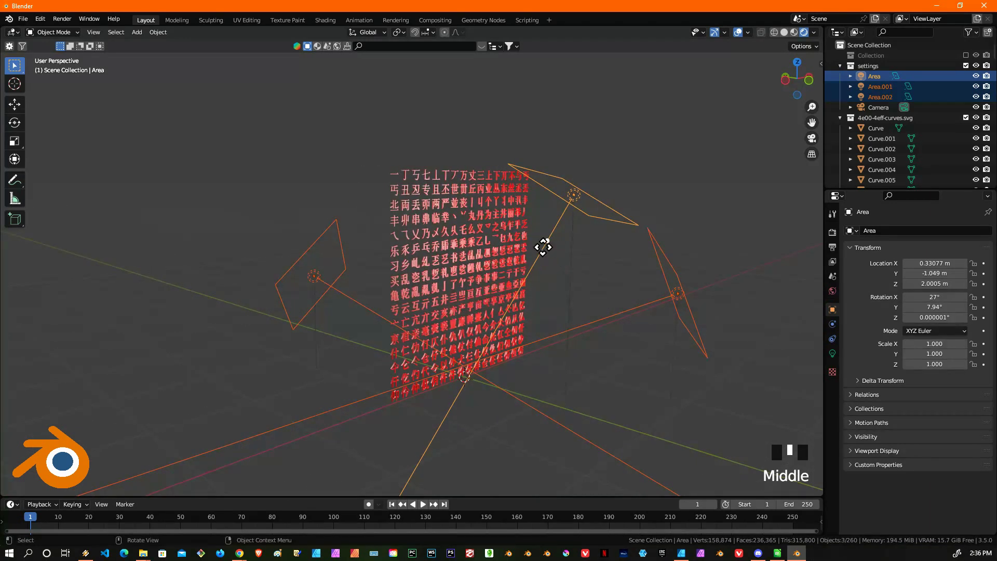
pyautogui.scroll(3, 445, 248)
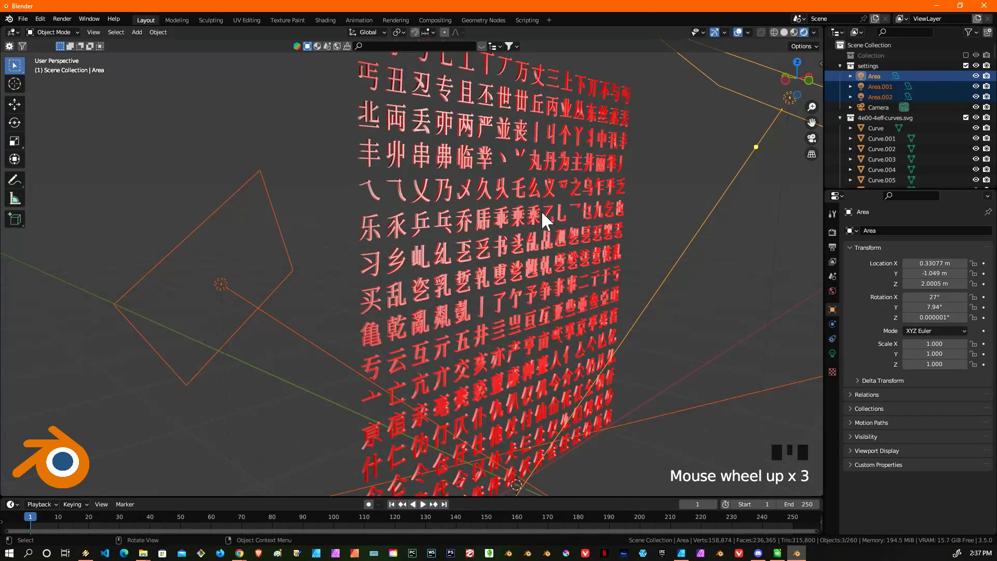
pyautogui.moveTo(541, 210); pyautogui.dragTo(520, 211, button='middle')
pyautogui.scroll(2, 515, 210)
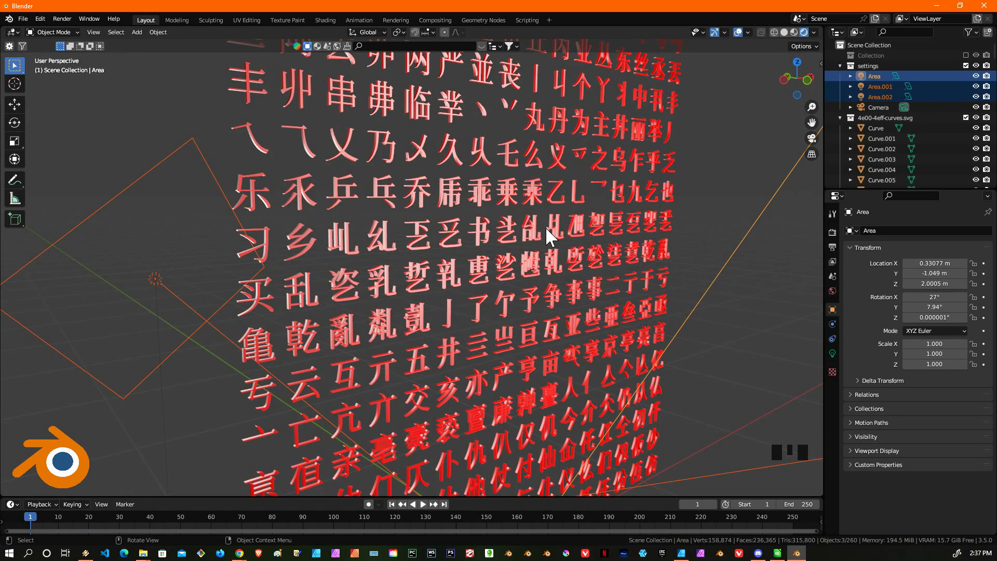
pyautogui.scroll(-2, 509, 235)
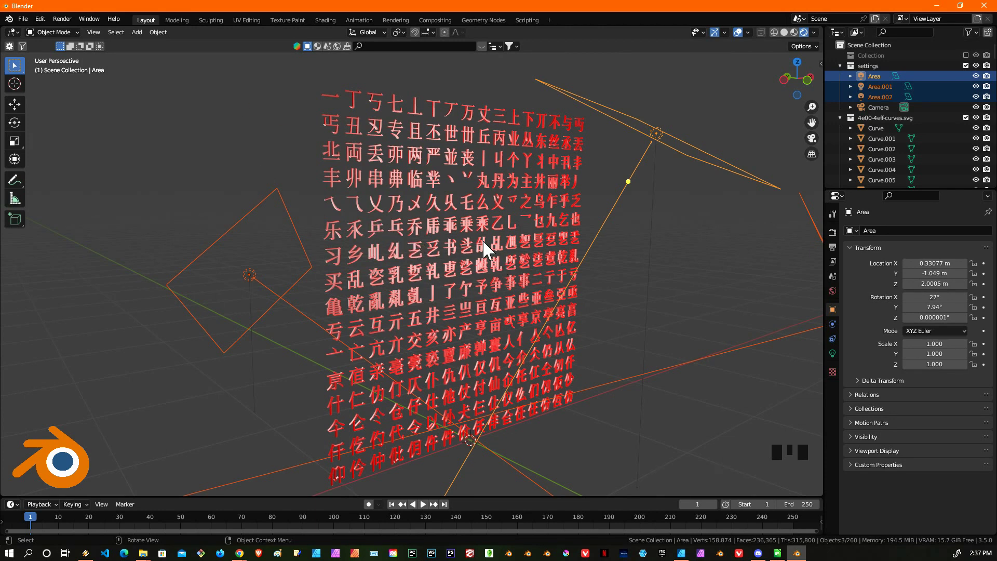
pyautogui.moveTo(417, 202); pyautogui.dragTo(554, 226, button='middle')
pyautogui.scroll(2, 436, 213)
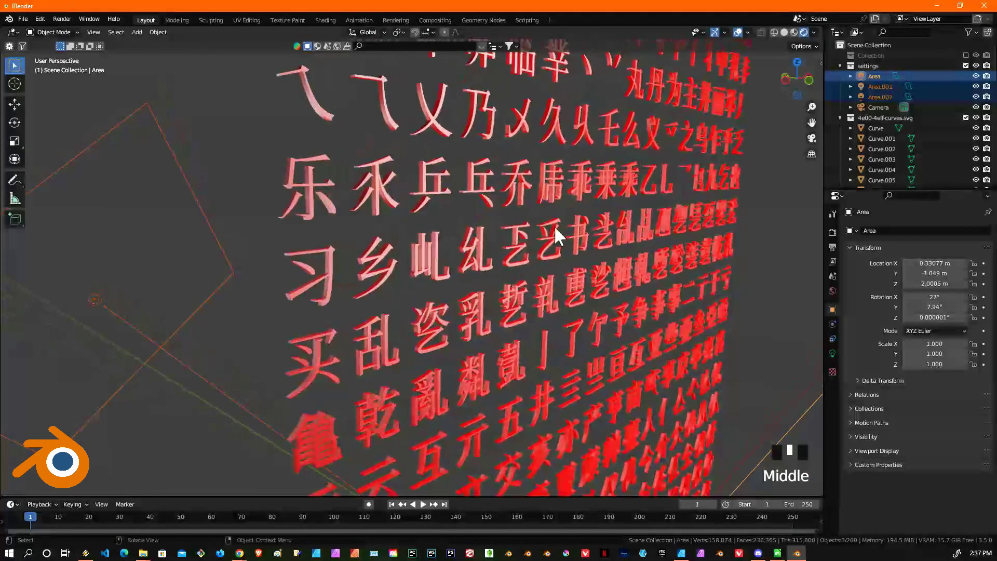
# Select the Curve and Curve.001 objects one after the other to identify which characters in the grid they are.
pyautogui.click(870, 126)
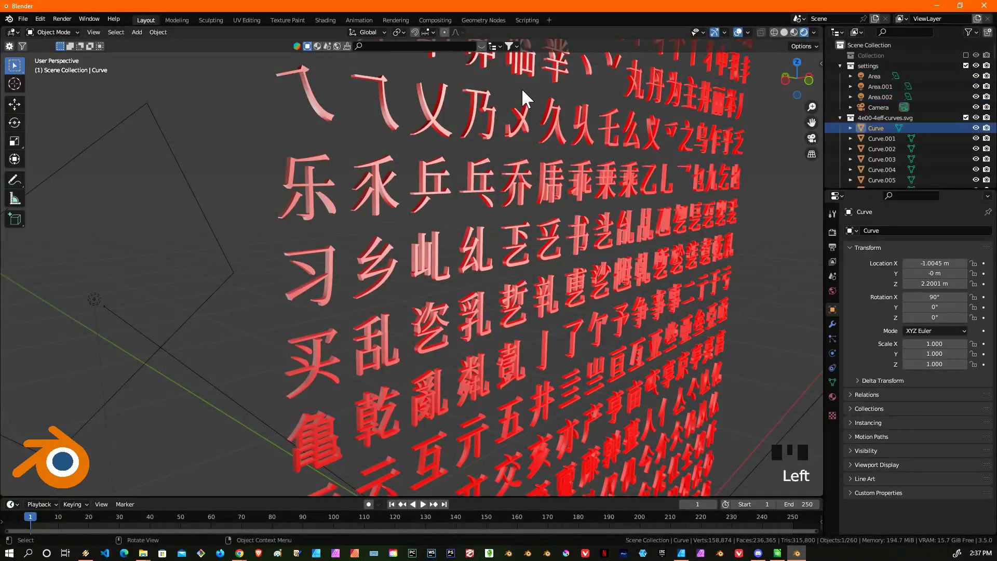
pyautogui.scroll(-3, 511, 106)
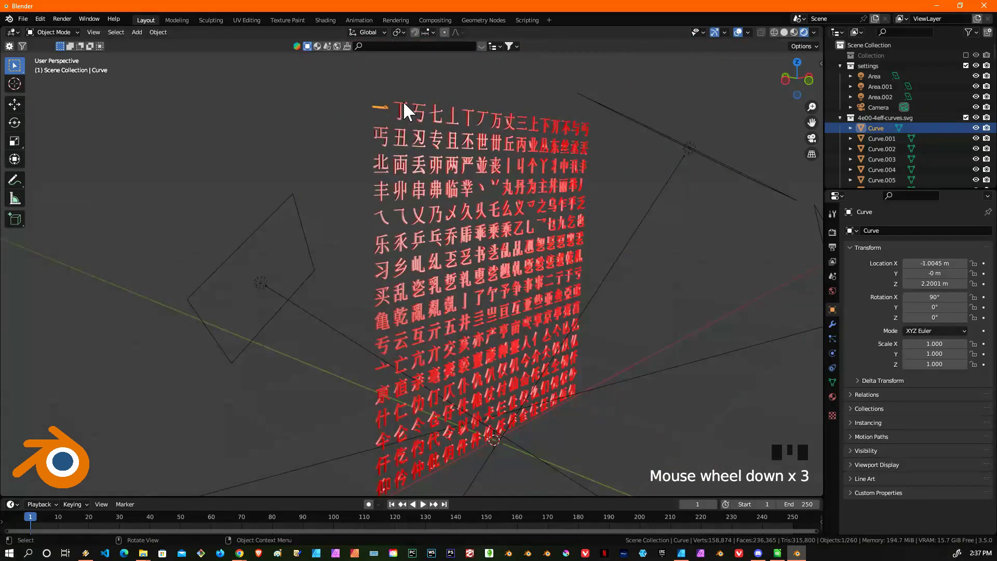
pyautogui.click(878, 138)
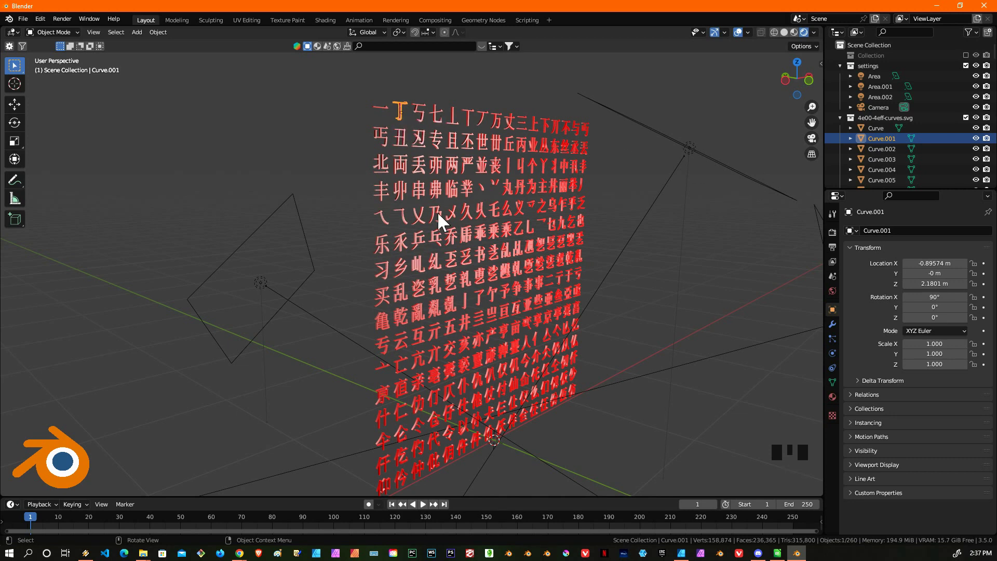
# Move the 临 character (Curve.052) out in front of the grid and scale it up to about 9.4.
pyautogui.click(453, 191)
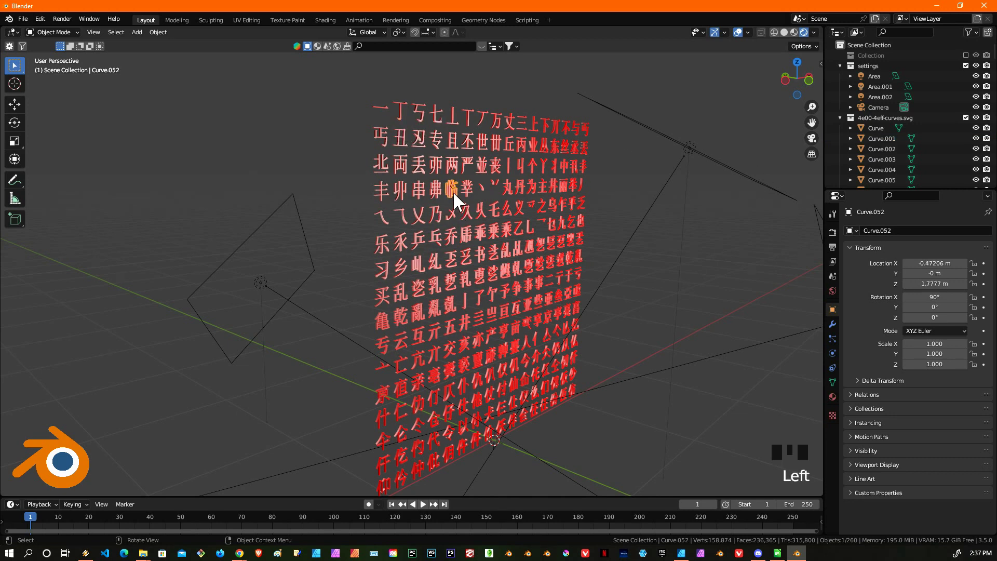
pyautogui.press('g')
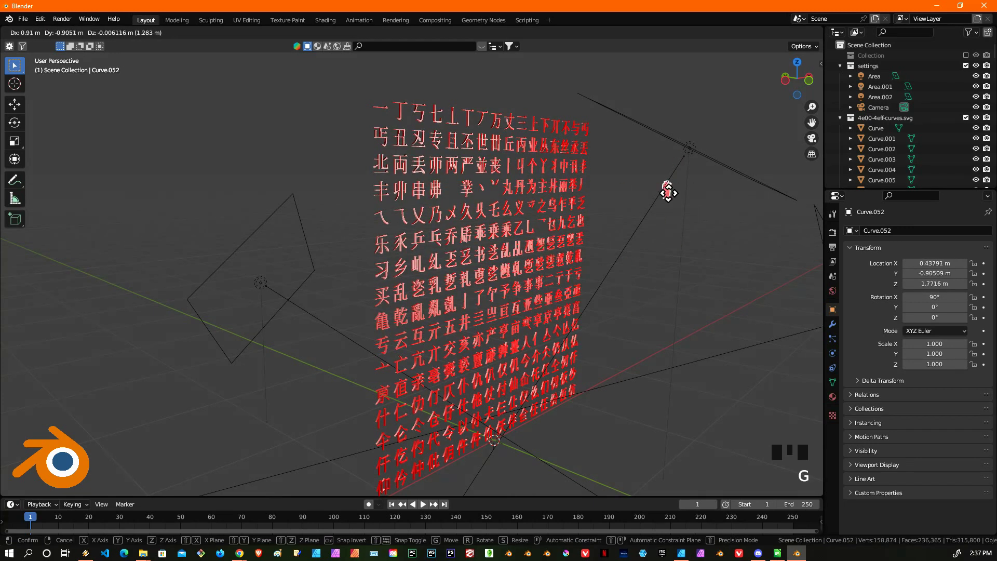
pyautogui.click(627, 220)
pyautogui.press('s')
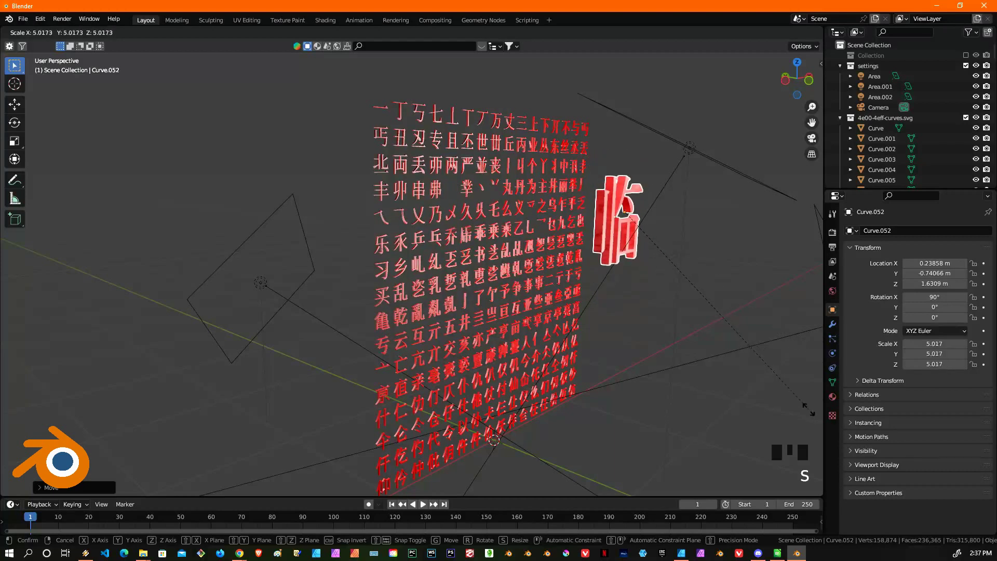
pyautogui.click(213, 56)
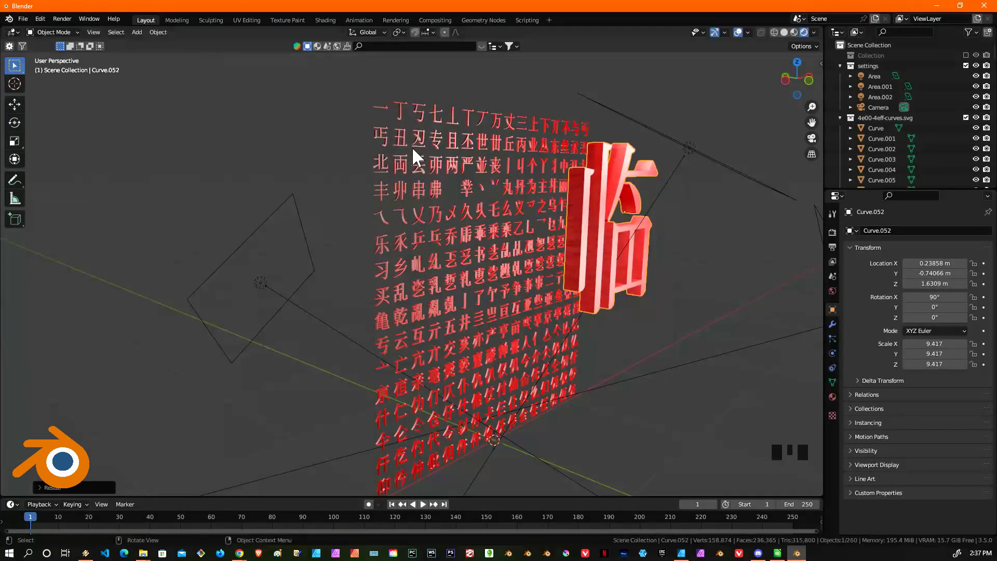
# Undo both the scaling and the move of the 临 character.
pyautogui.hotkey('ctrl', 'z')
pyautogui.hotkey('ctrl', 'z')
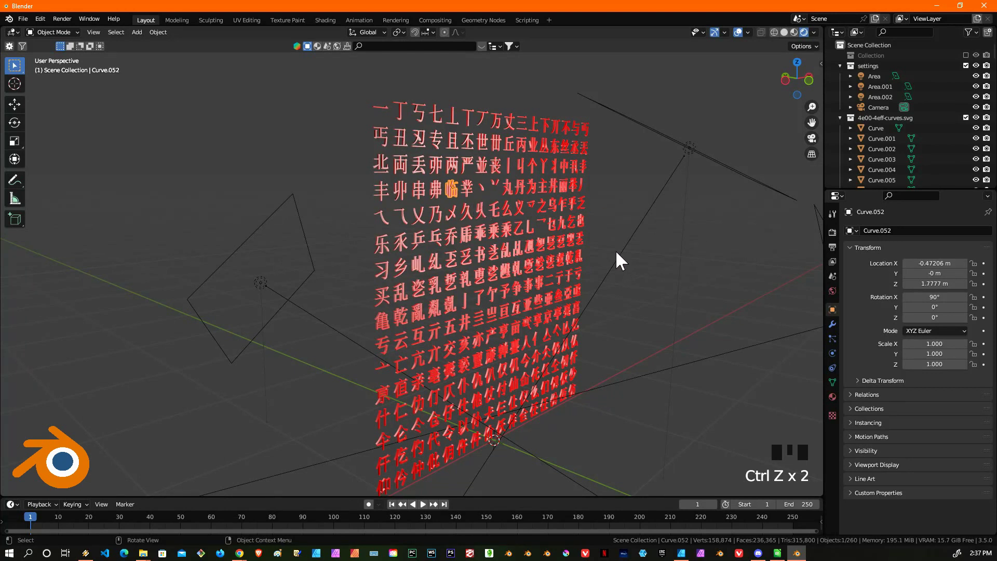
pyautogui.moveTo(683, 236); pyautogui.dragTo(650, 238, button='middle')
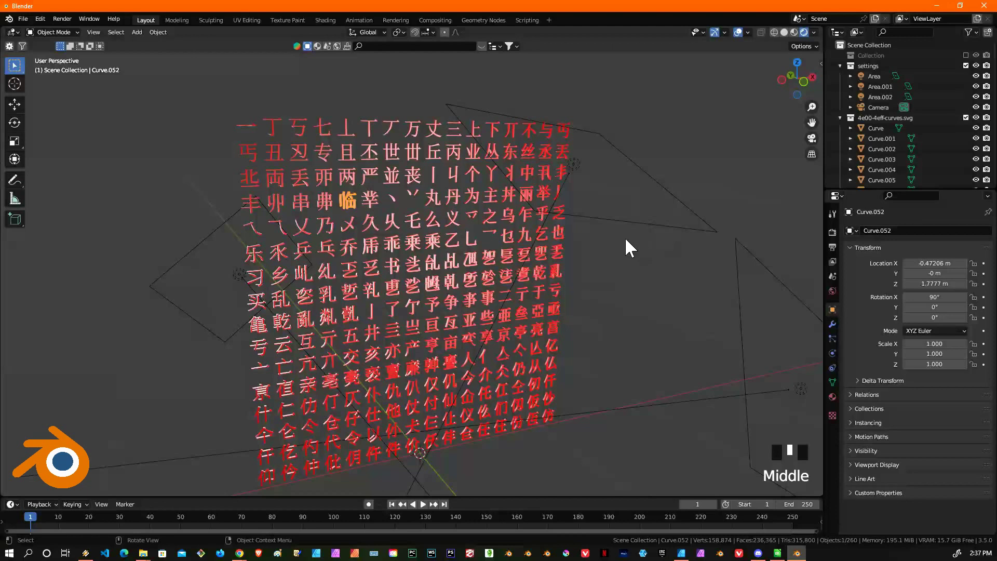